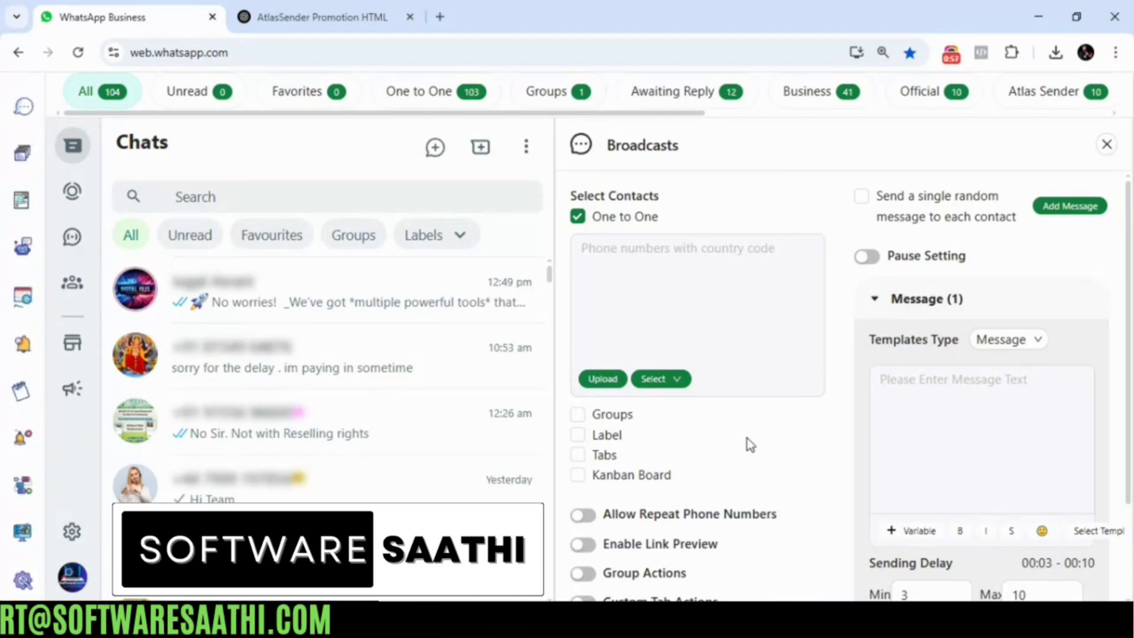
Turn the One to One contact option off and back on.
{"action": "left_click", "coordinate": [661, 302]}
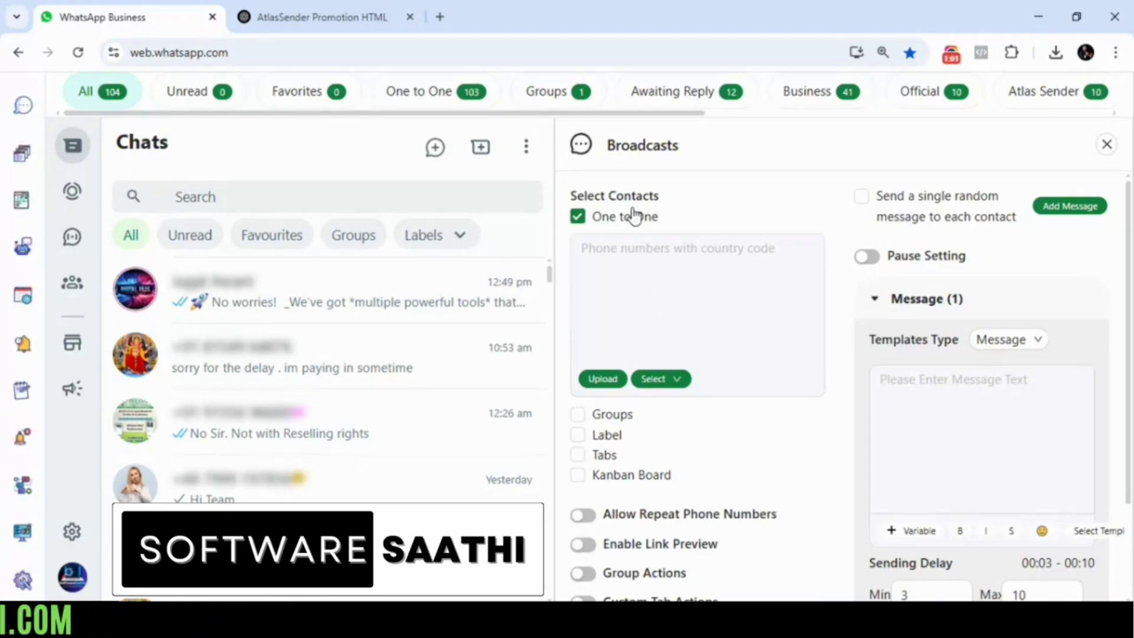
{"action": "left_click", "coordinate": [578, 218]}
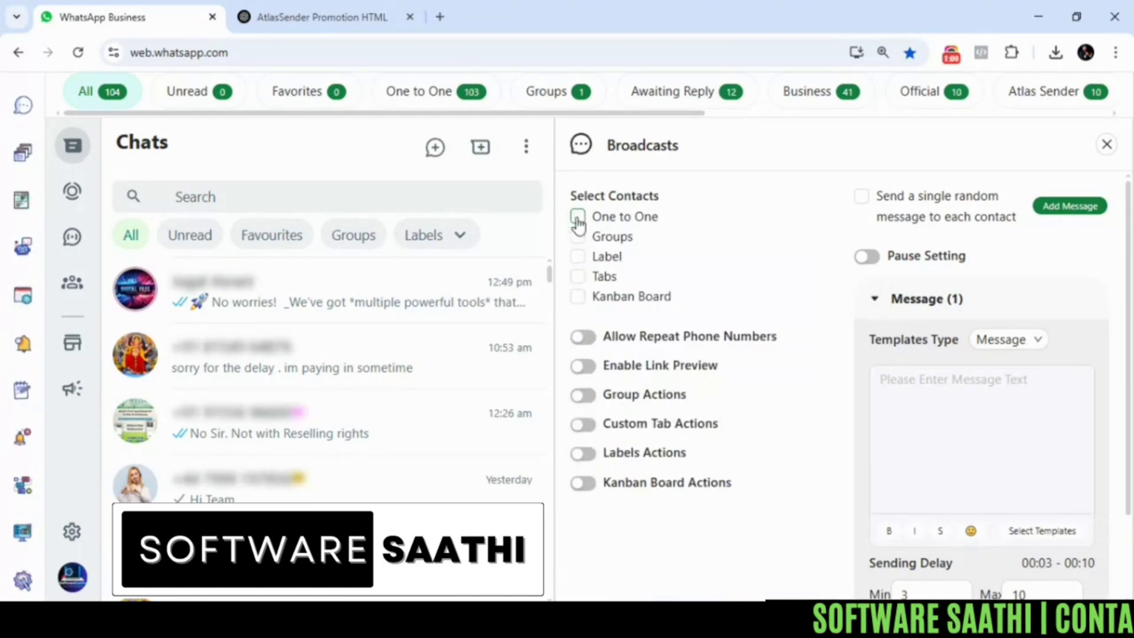
{"action": "left_click", "coordinate": [578, 222]}
Enter two phone numbers with country code 91, one per line, as One to One recipients.
{"action": "left_click", "coordinate": [657, 250]}
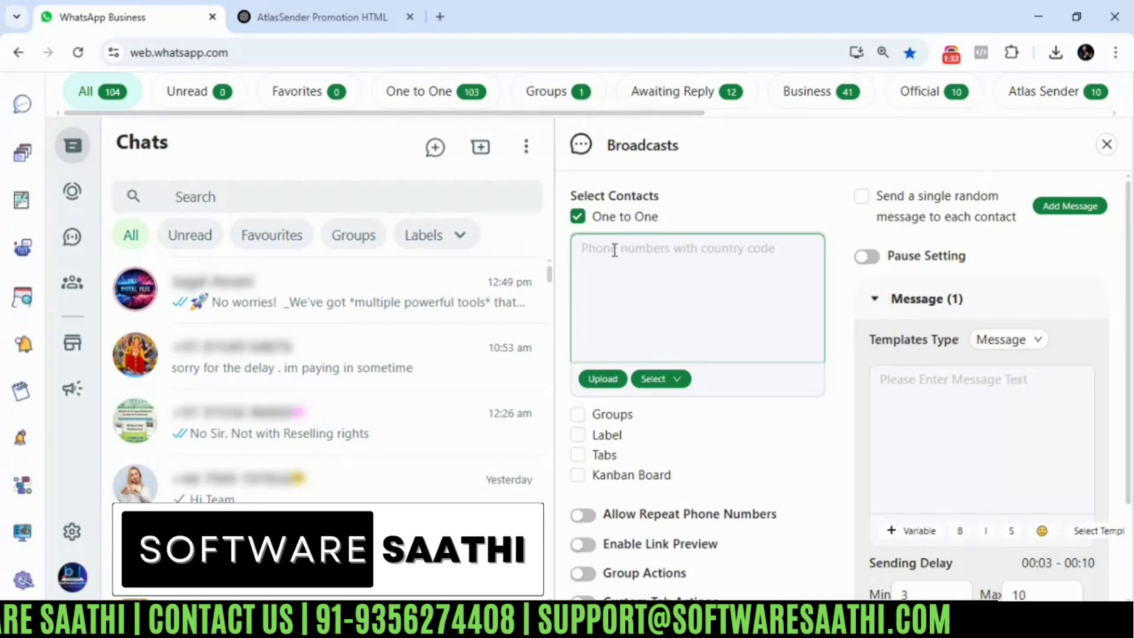
{"action": "type", "text": "91"}
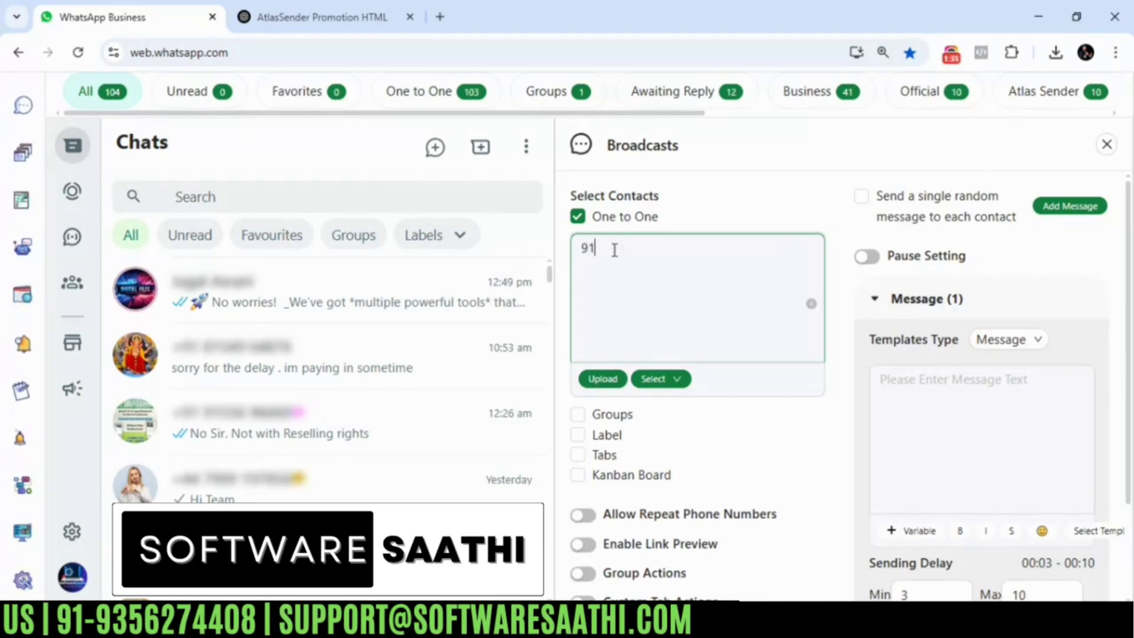
{"action": "key", "text": "BackSpace"}
{"action": "key", "text": "BackSpace"}
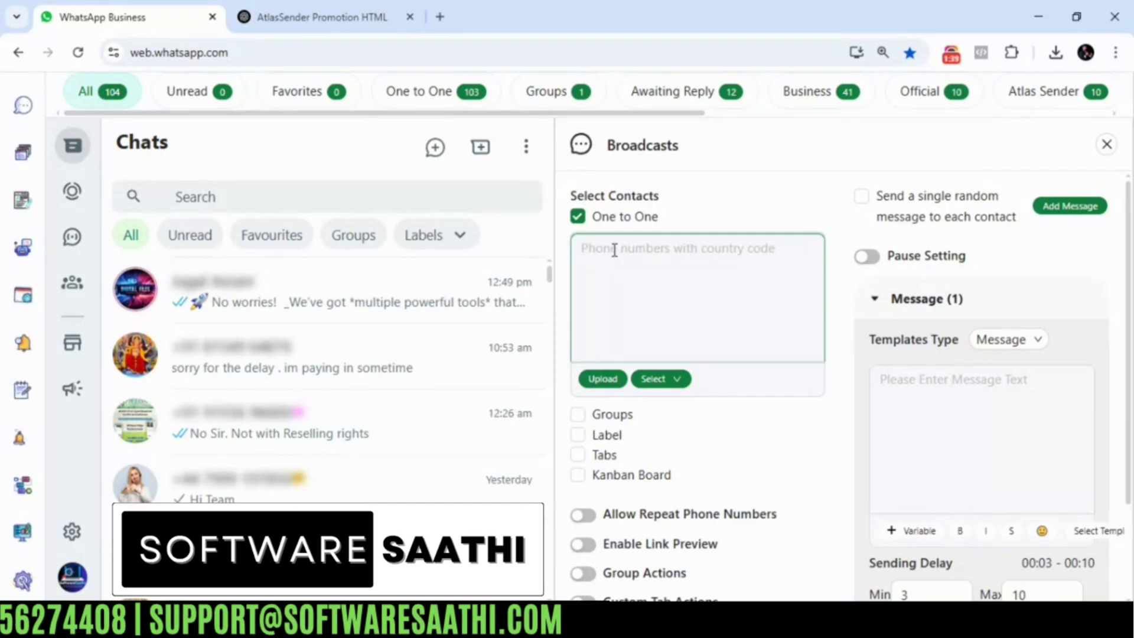
{"action": "type", "text": "91"}
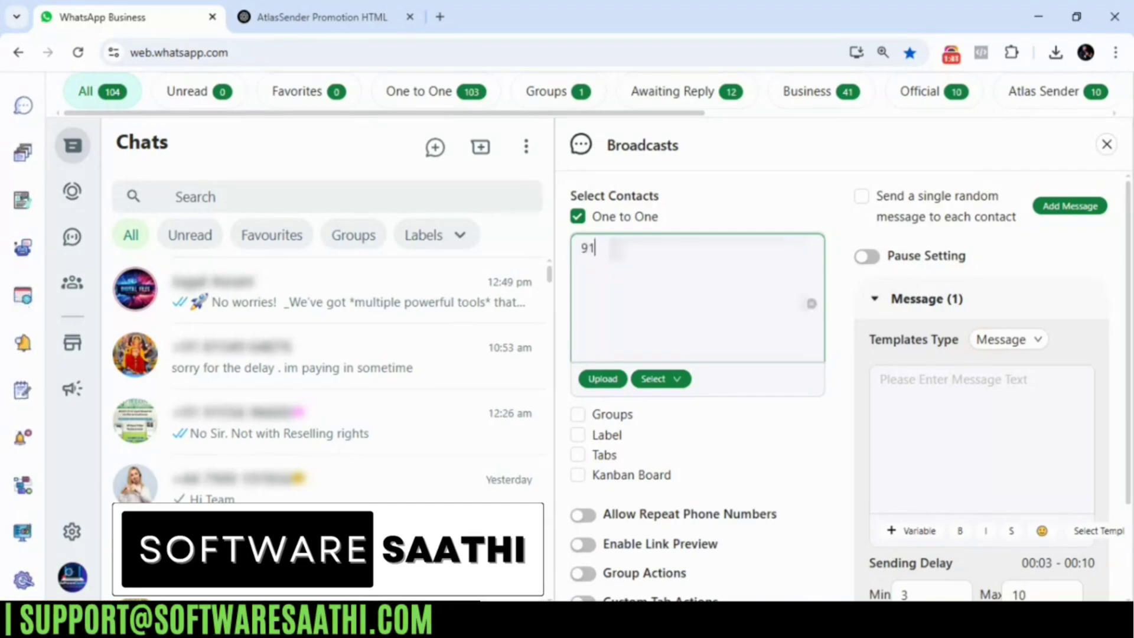
{"action": "type", "text": "97"}
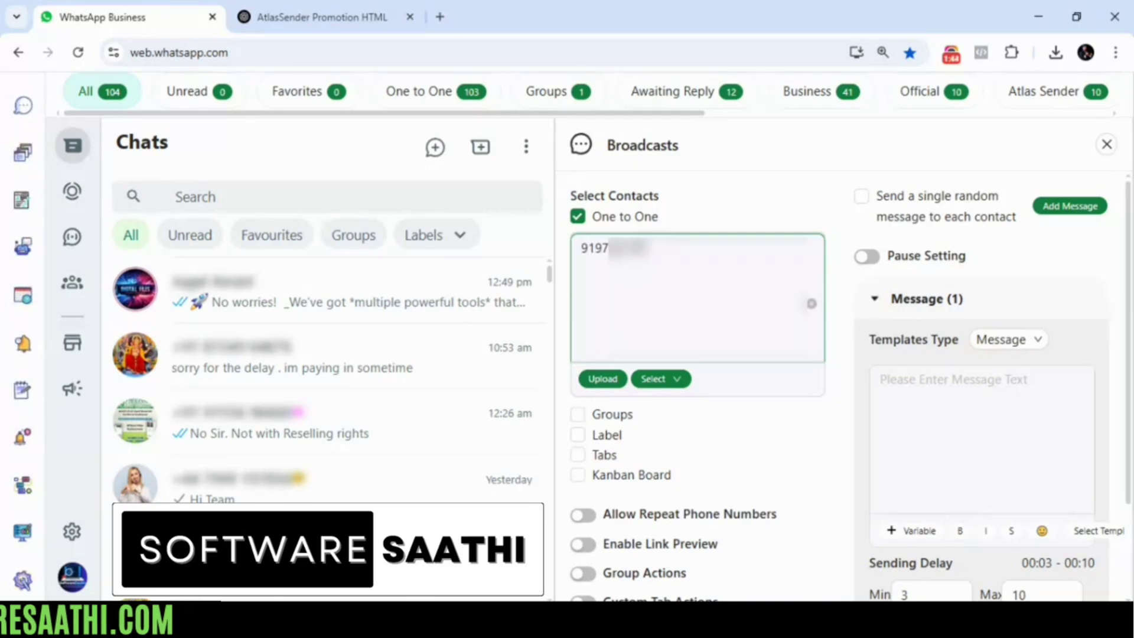
{"action": "type", "text": "??????"}
{"action": "key", "text": "Return"}
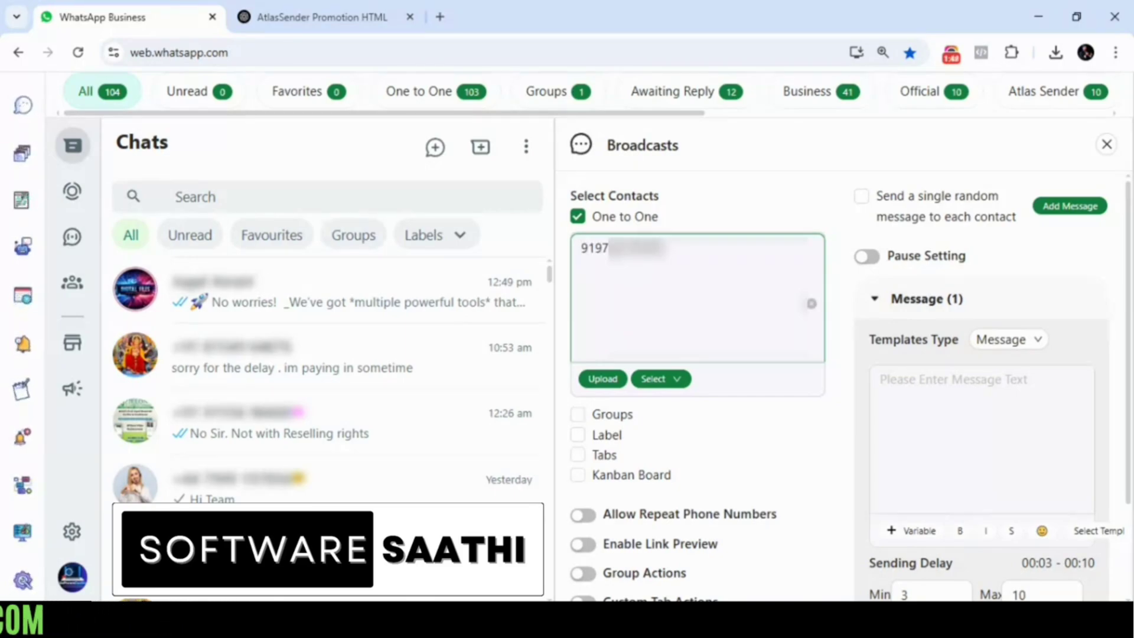
{"action": "type", "text": "9193"}
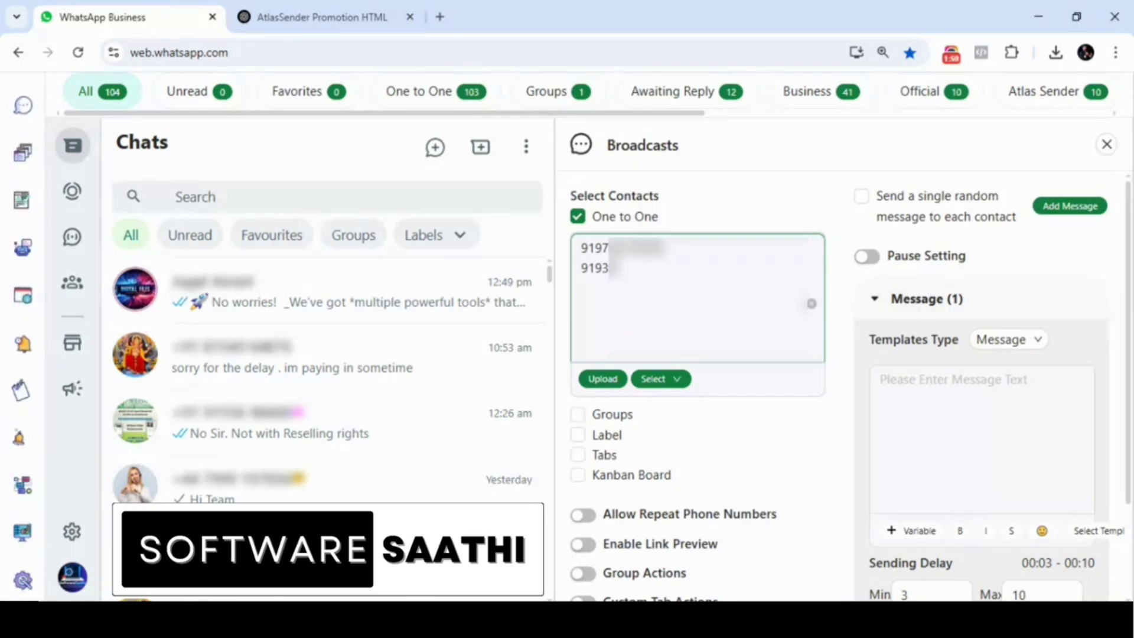
{"action": "type", "text": "??????"}
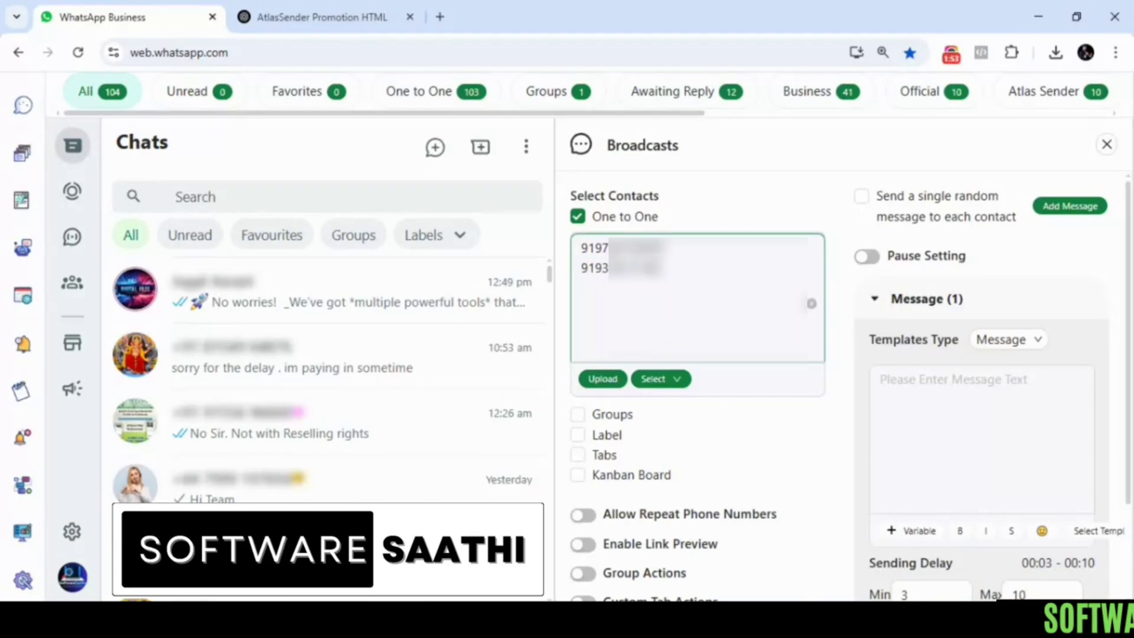
{"action": "type", "text": "???"}
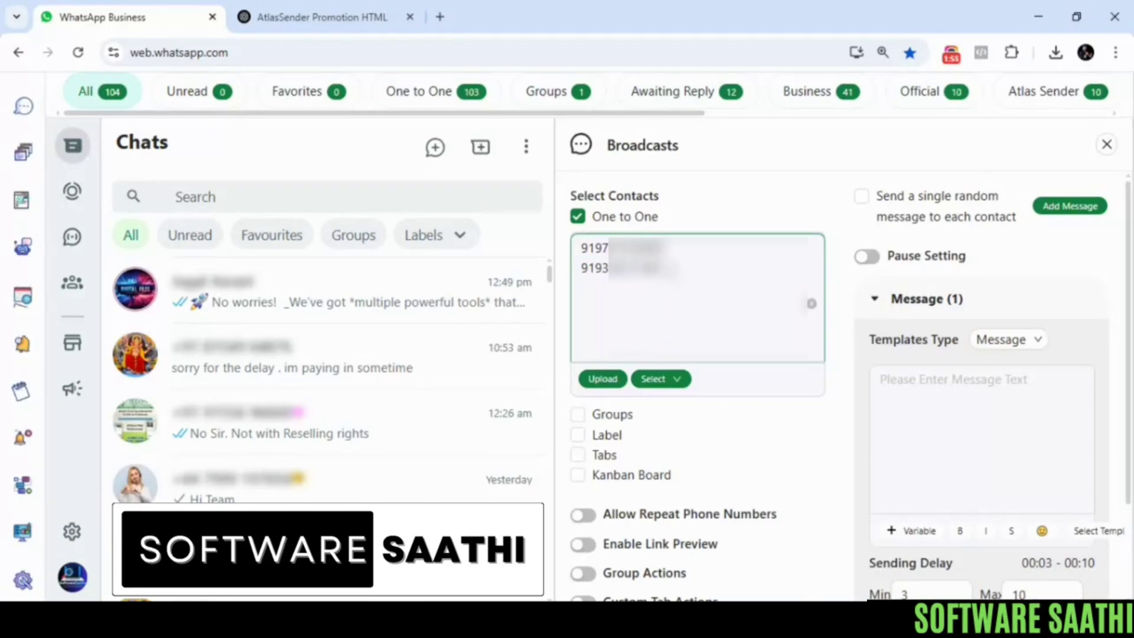
Replace the manually entered phone numbers with two contacts picked from the contact list.
{"action": "left_click_drag", "start_coordinate": [659, 267], "coordinate": [576, 248]}
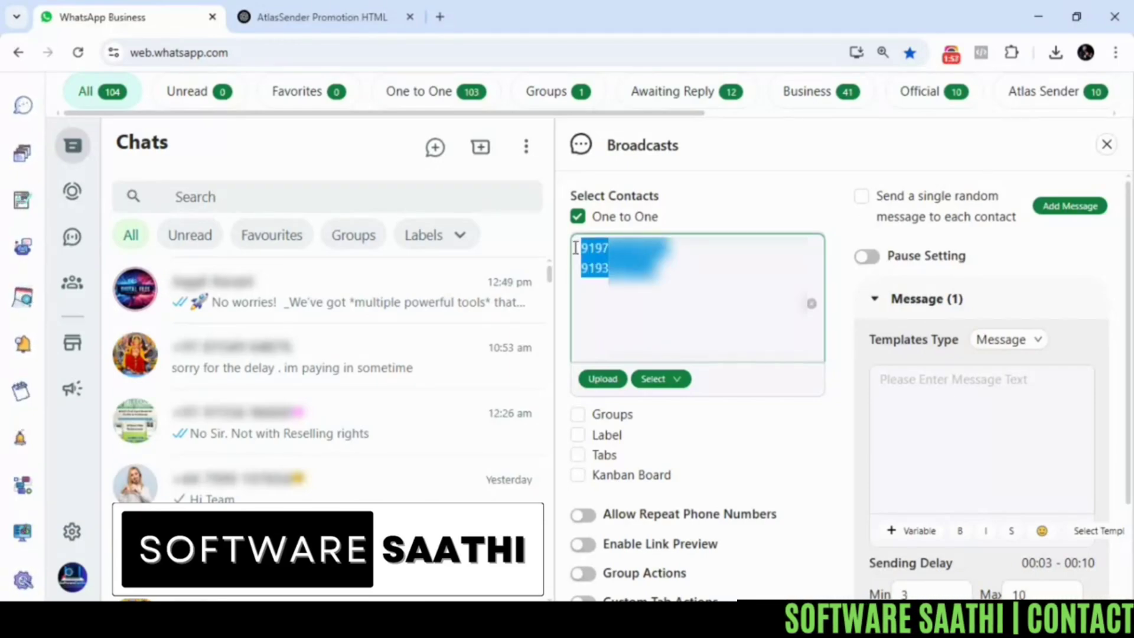
{"action": "key", "text": "BackSpace"}
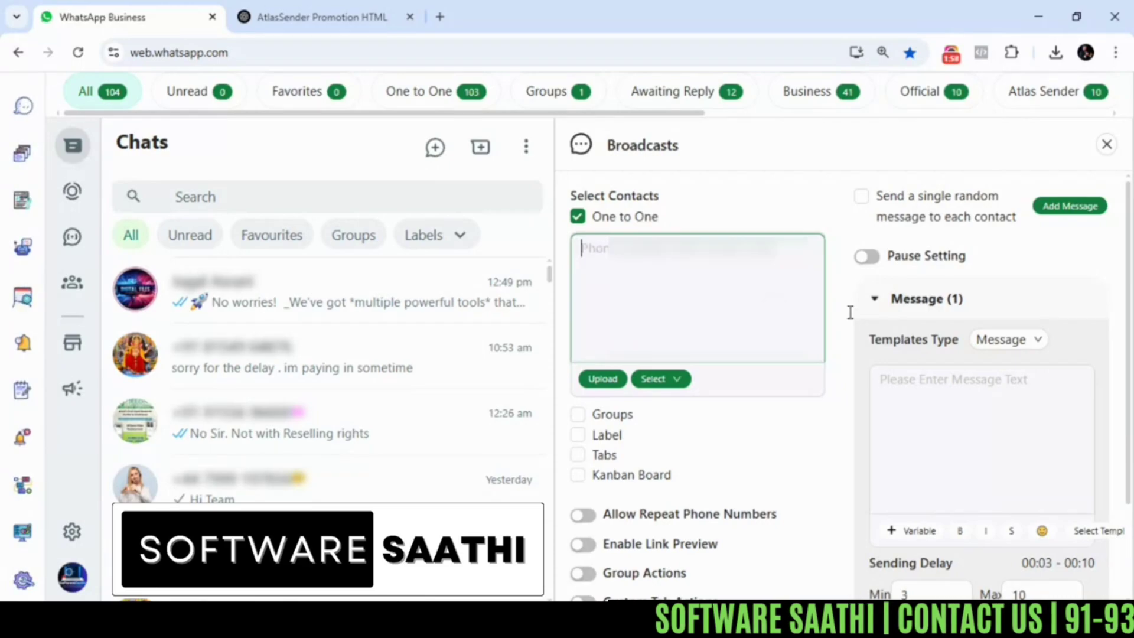
{"action": "left_click", "coordinate": [665, 381]}
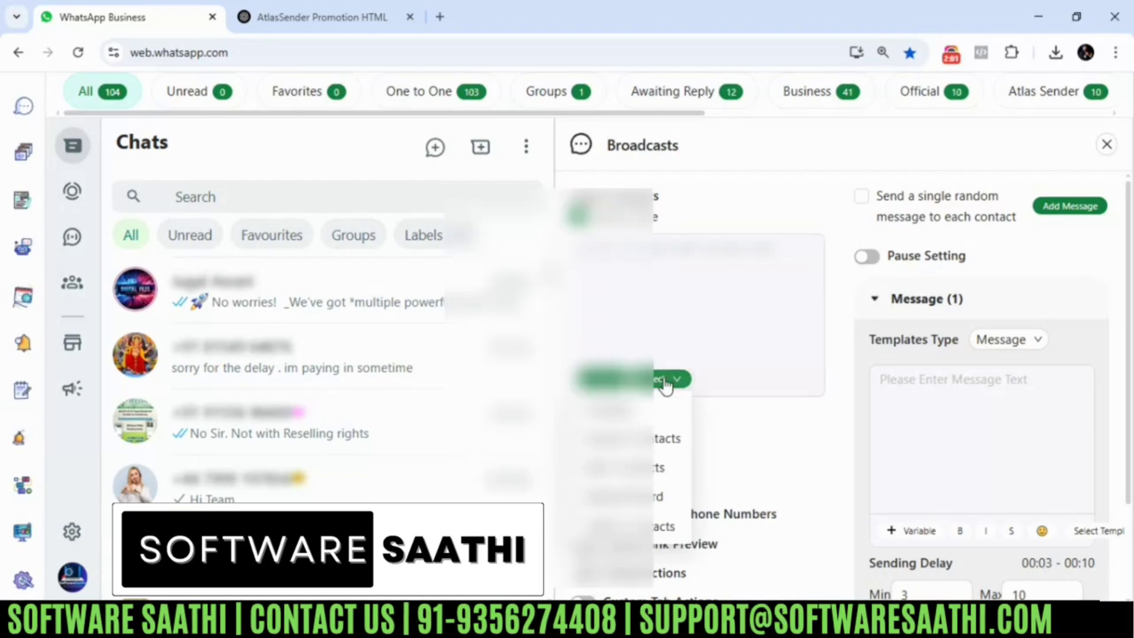
{"action": "left_click", "coordinate": [680, 438]}
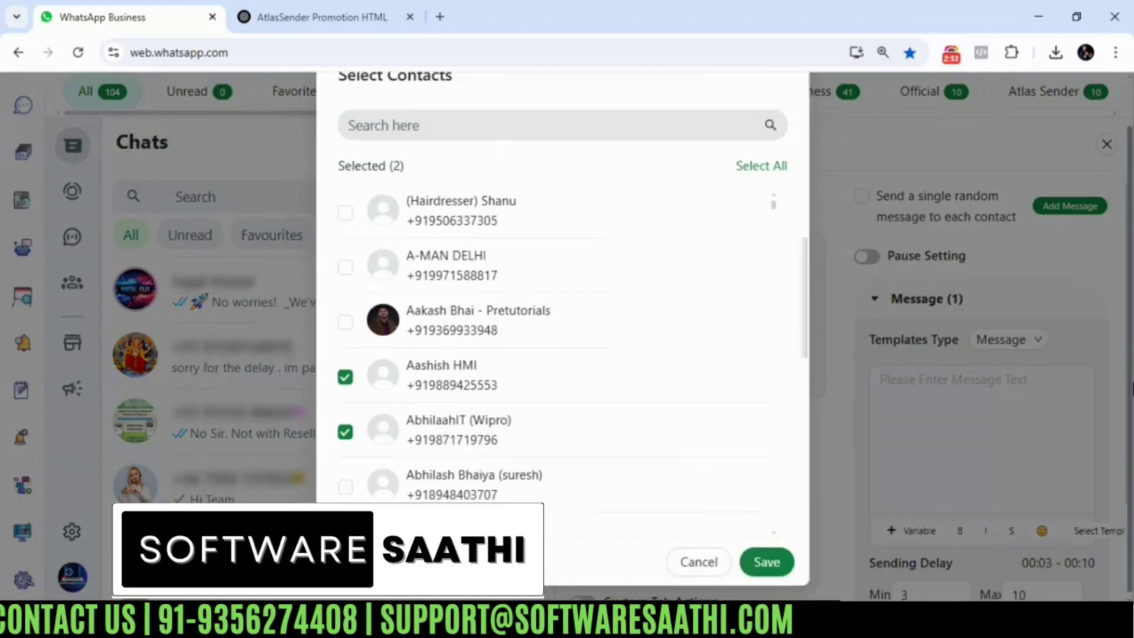
{"action": "left_click", "coordinate": [765, 559]}
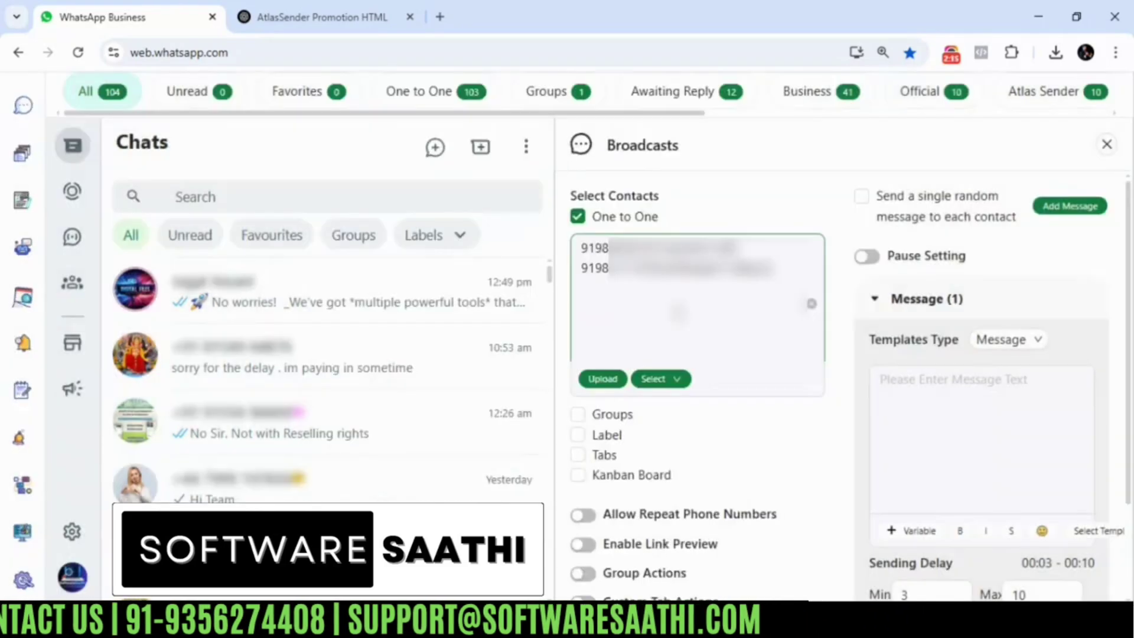
Add all saved contacts to the One to One recipients and look through the resulting list.
{"action": "left_click", "coordinate": [666, 381]}
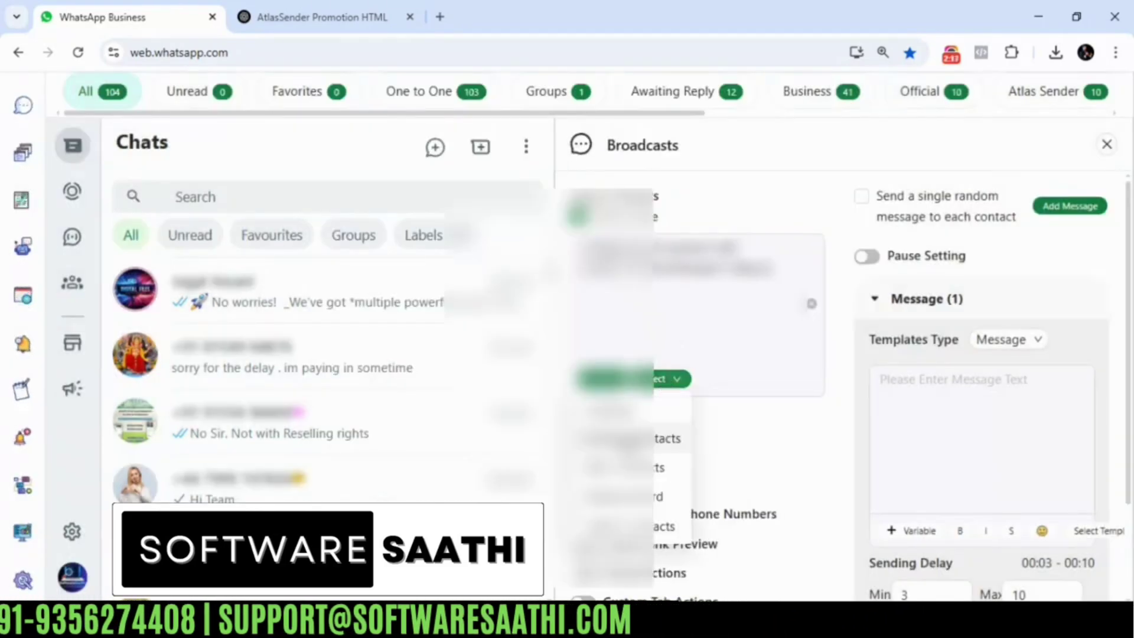
{"action": "left_click", "coordinate": [619, 417]}
{"action": "left_click", "coordinate": [762, 215]}
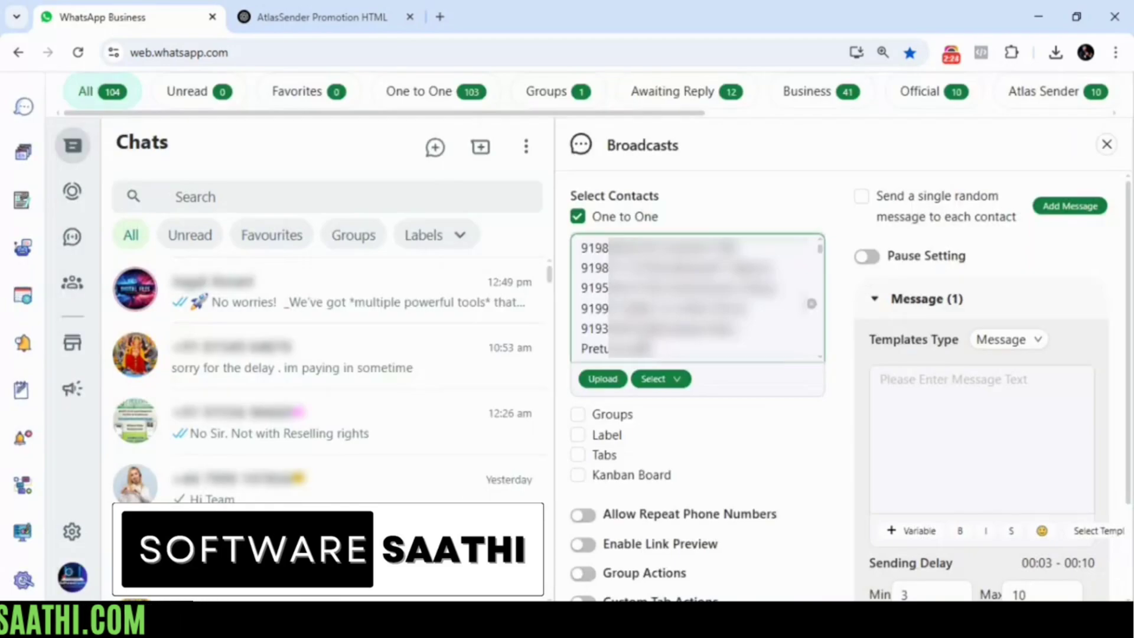
{"action": "left_click_drag", "start_coordinate": [649, 348], "coordinate": [756, 331]}
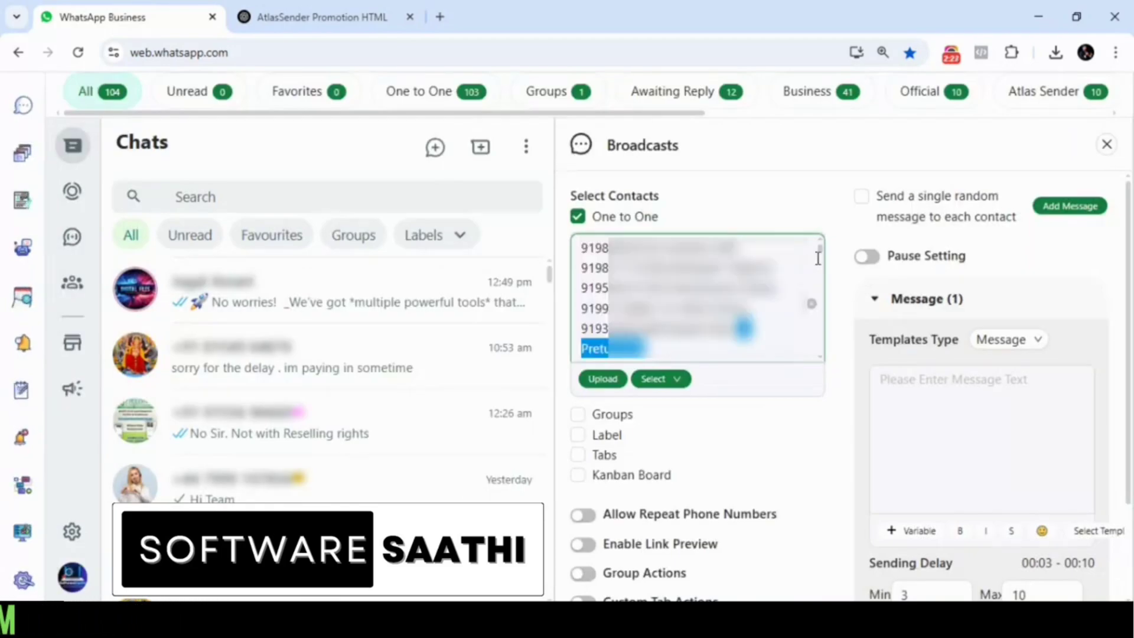
{"action": "left_click_drag", "start_coordinate": [820, 257], "coordinate": [821, 353]}
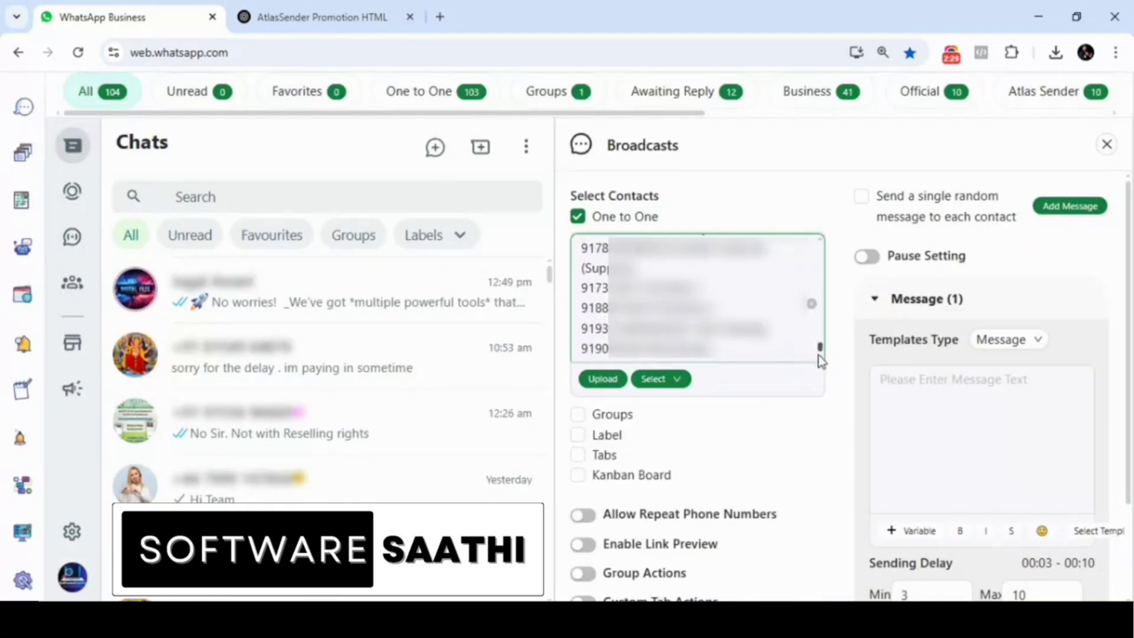
Clear the recipient list and add contacts from the Software Saathi's group instead.
{"action": "key", "text": "ctrl+a"}
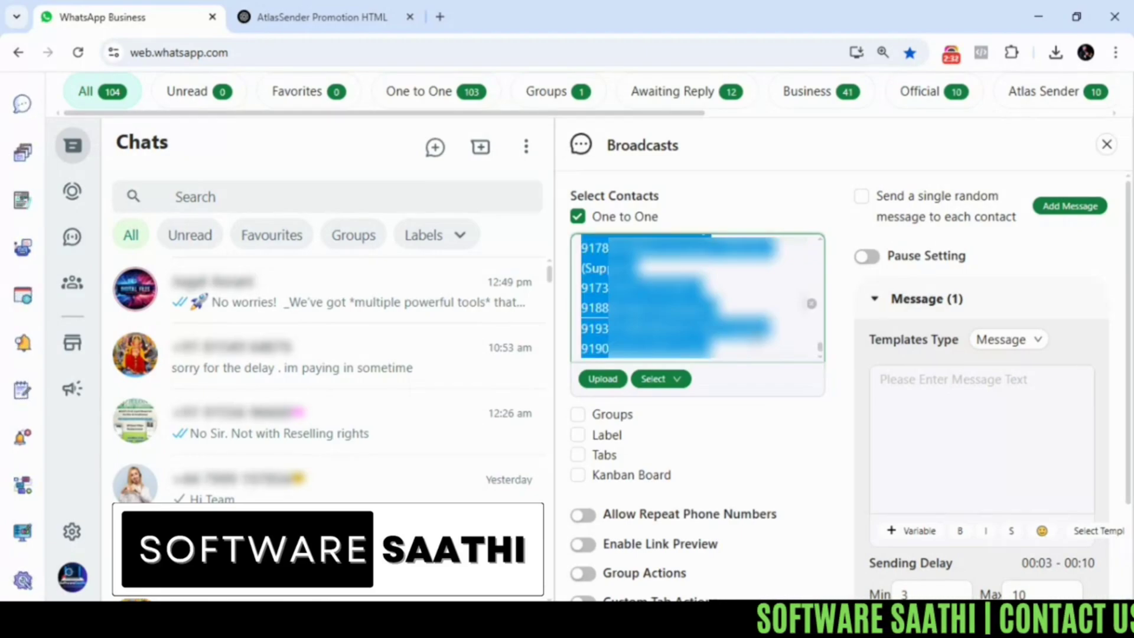
{"action": "key", "text": "BackSpace"}
{"action": "left_click", "coordinate": [662, 381]}
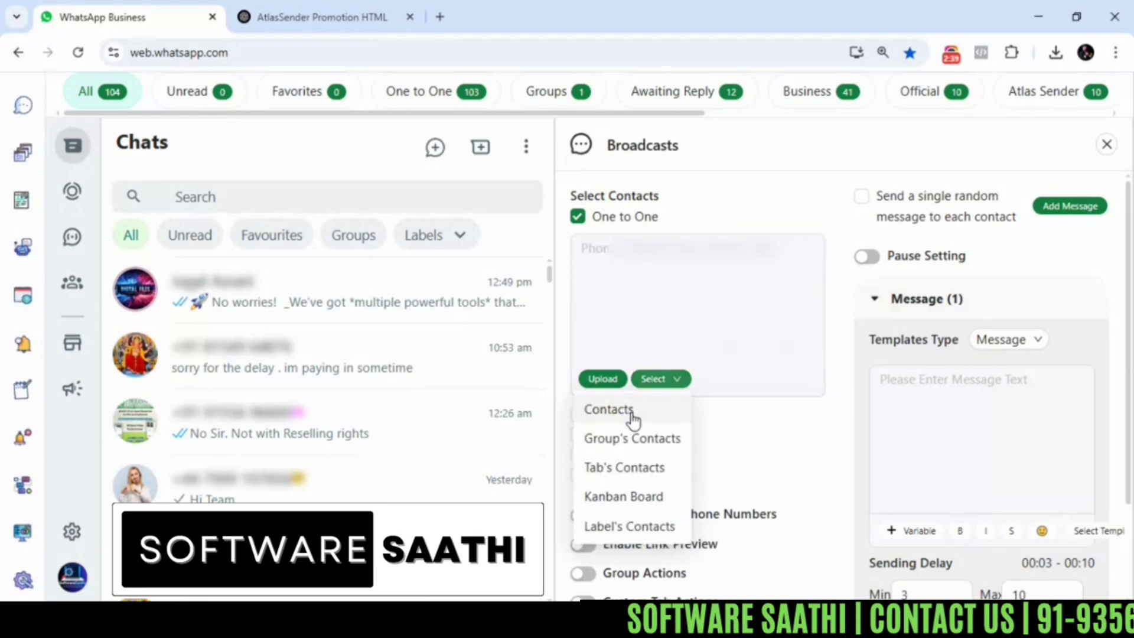
{"action": "left_click", "coordinate": [636, 441]}
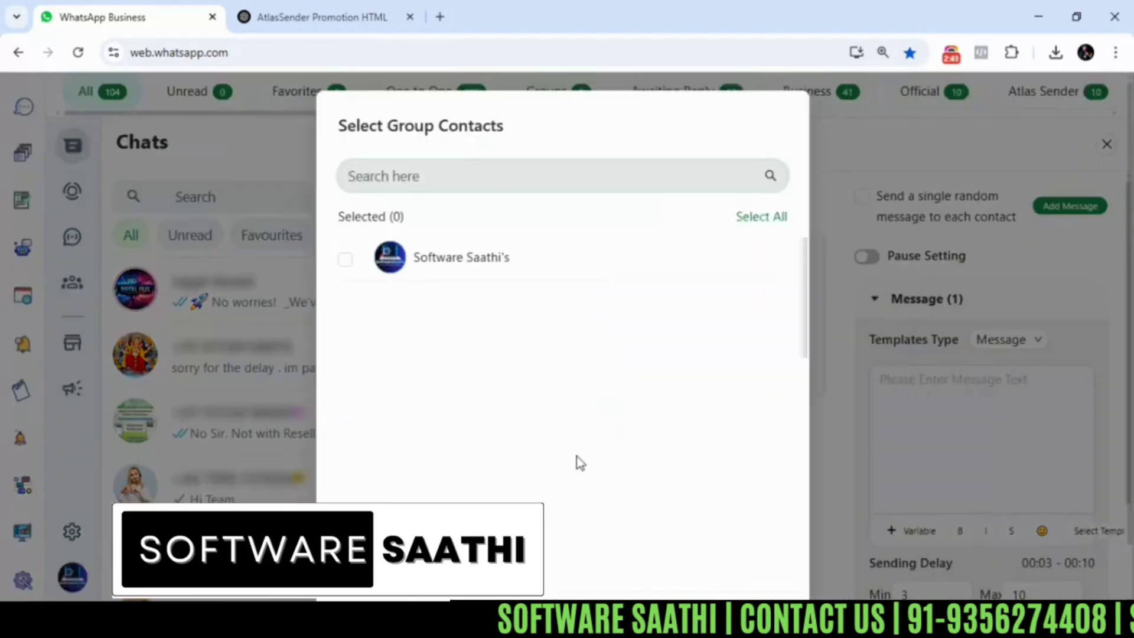
{"action": "left_click", "coordinate": [461, 270]}
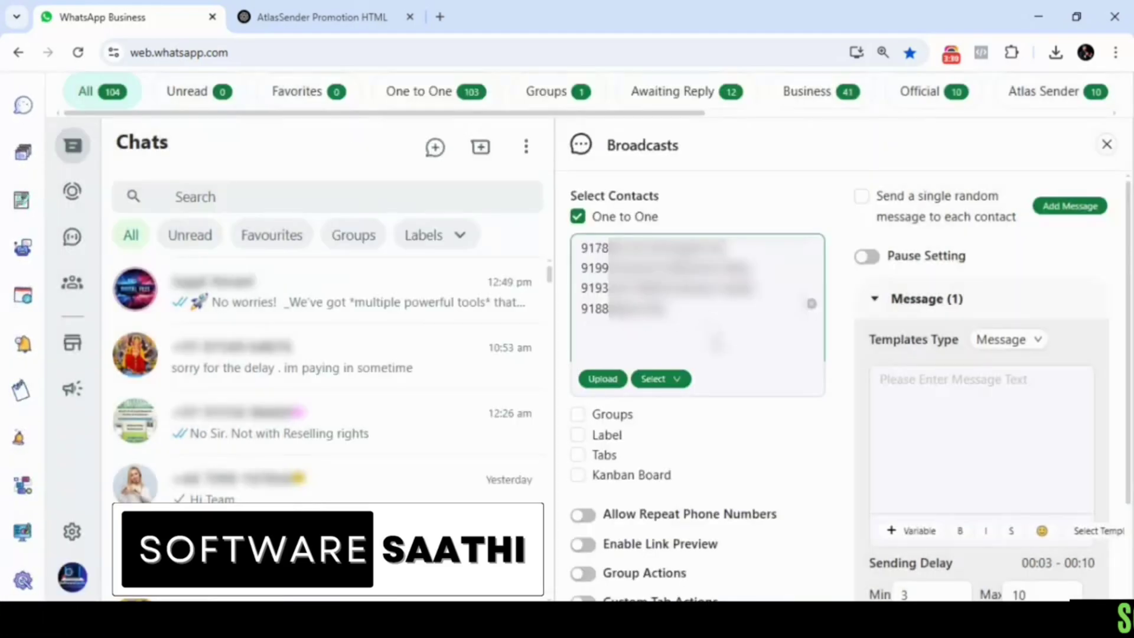
Clear the group contacts and add the contacts of the WA CRM tab as recipients.
{"action": "double_click", "coordinate": [691, 313]}
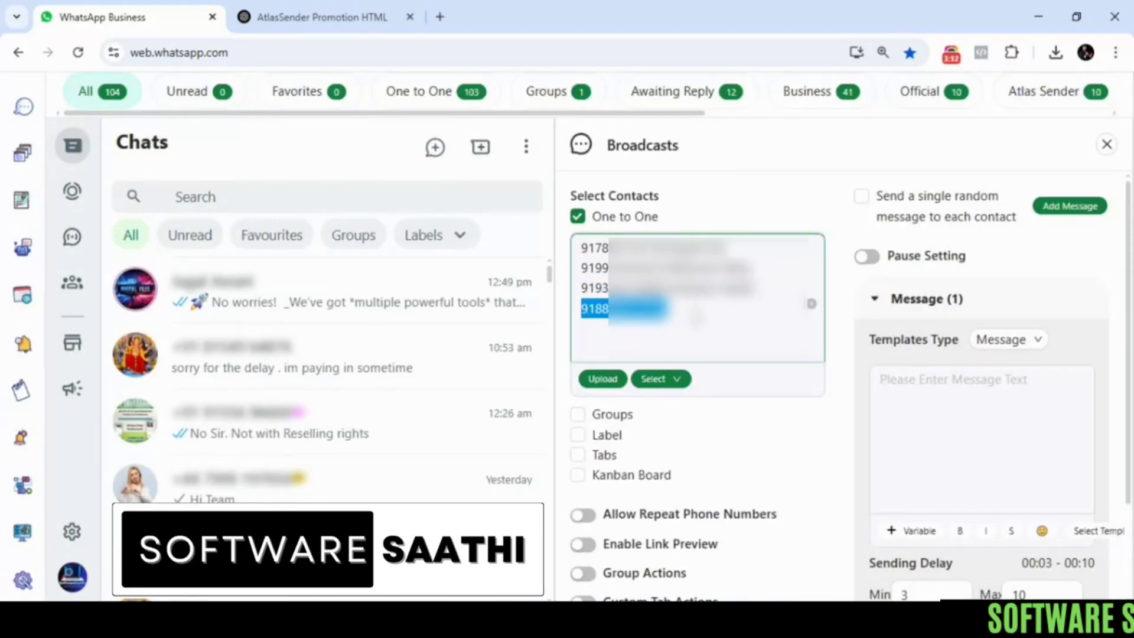
{"action": "key", "text": "ctrl+a"}
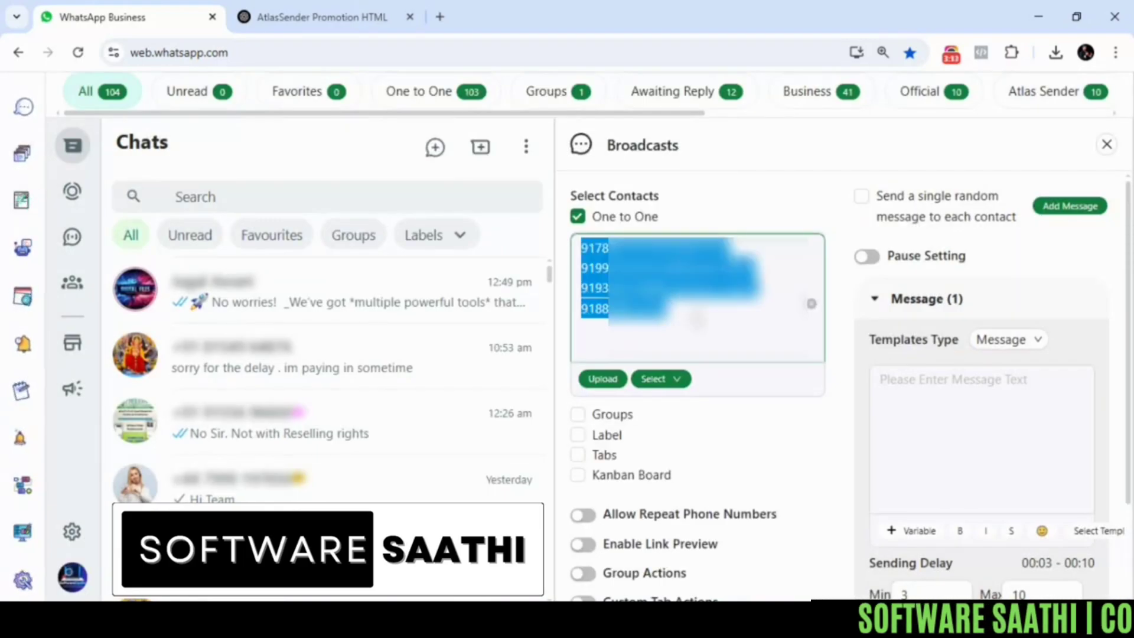
{"action": "key", "text": "Delete"}
{"action": "left_click", "coordinate": [662, 379]}
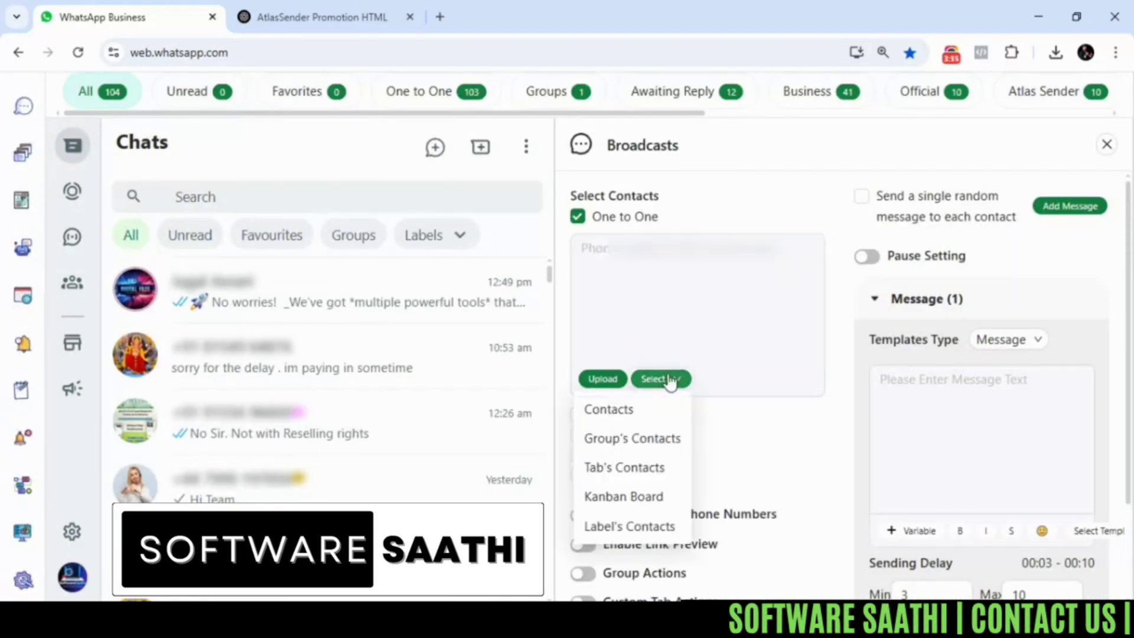
{"action": "left_click", "coordinate": [641, 470]}
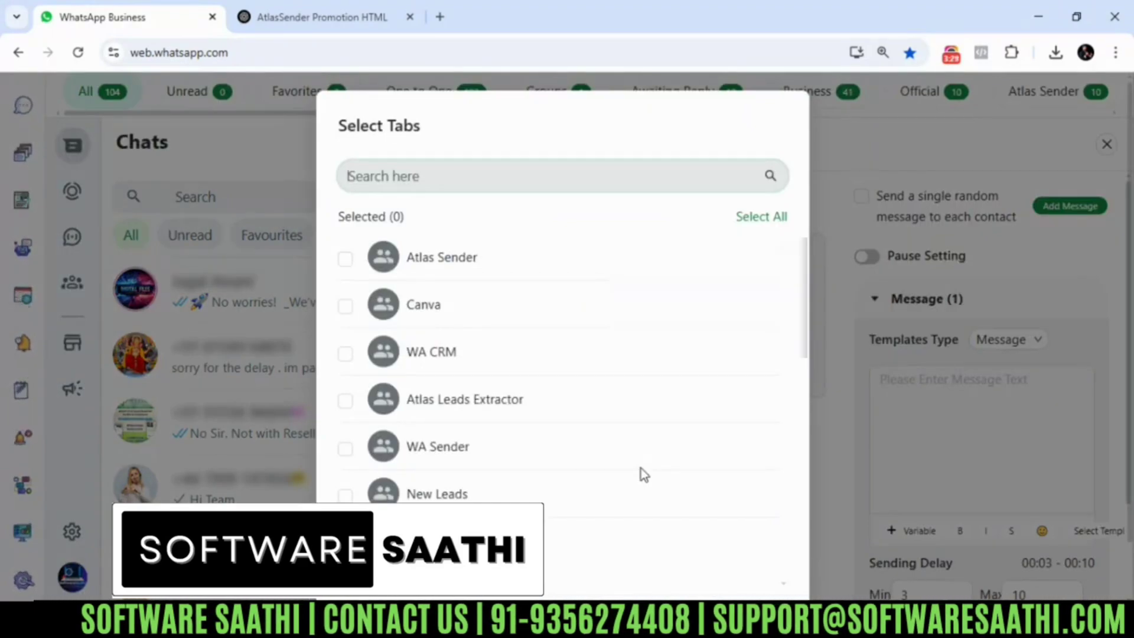
{"action": "left_click", "coordinate": [345, 354]}
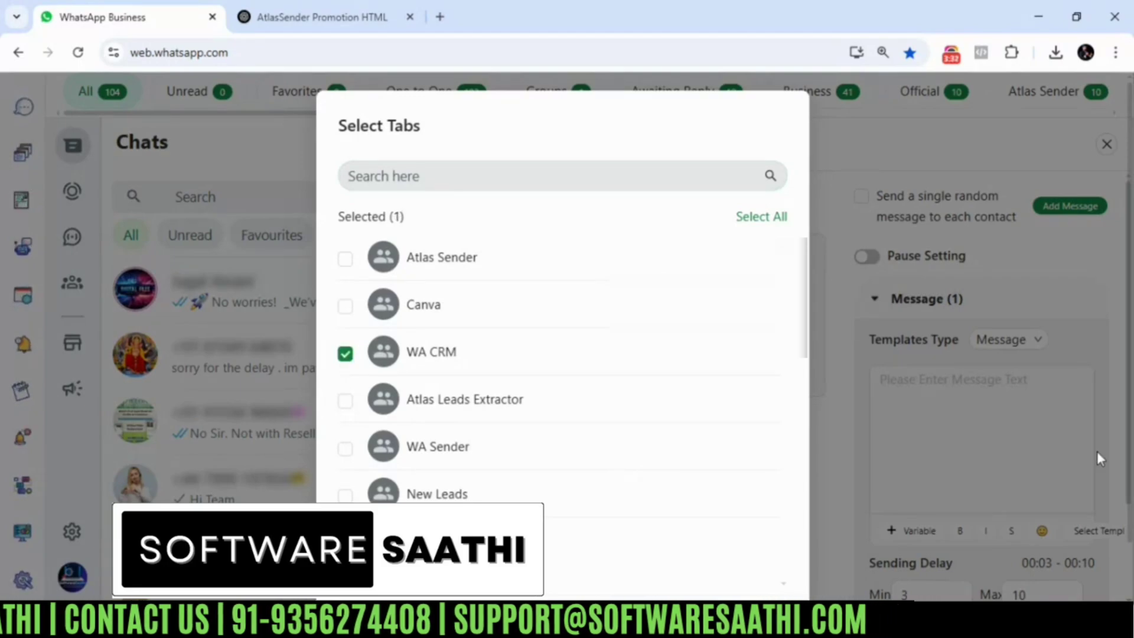
{"action": "scroll", "coordinate": [766, 555], "scroll_direction": "down", "scroll_amount": 2}
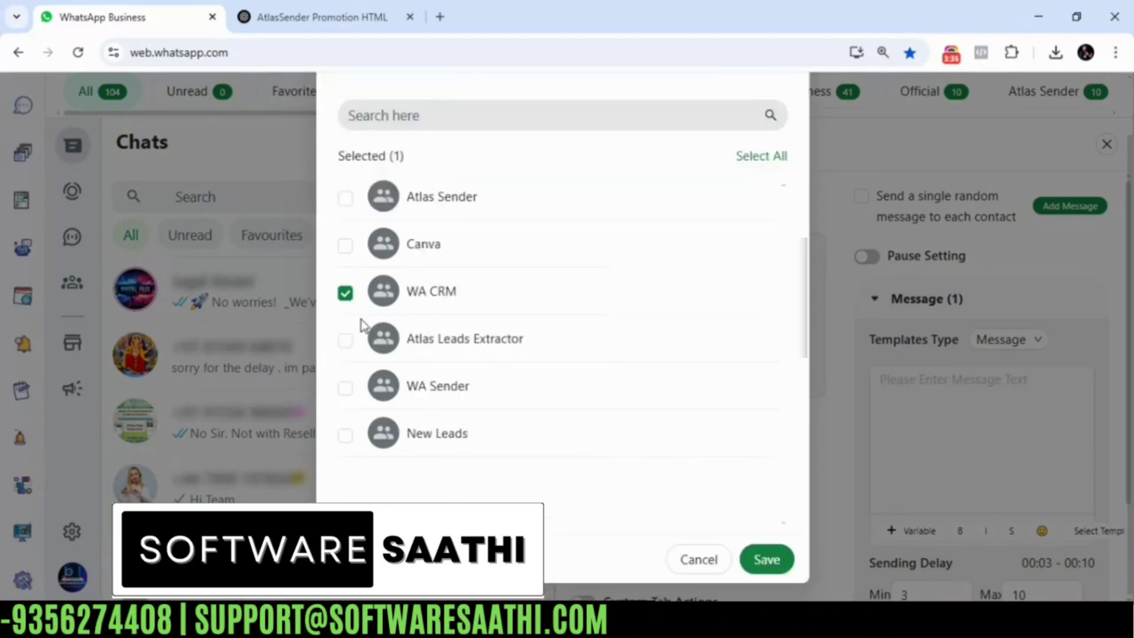
{"action": "left_click", "coordinate": [764, 562]}
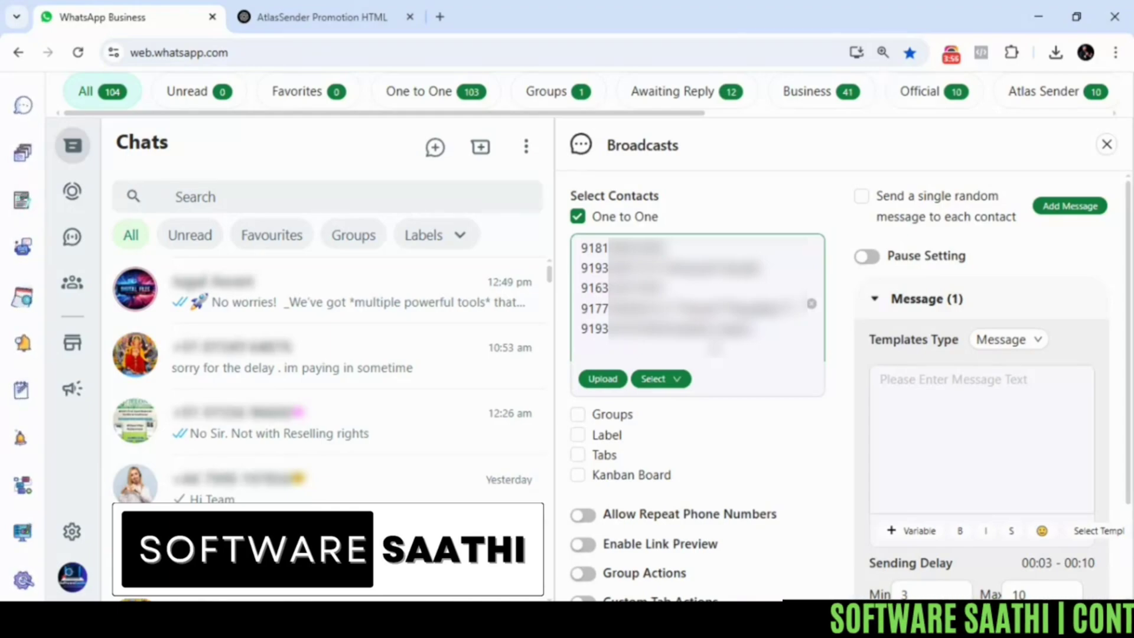
Add the contacts of the Atlas - NOT INTT label to the One to One recipients.
{"action": "left_click", "coordinate": [660, 381]}
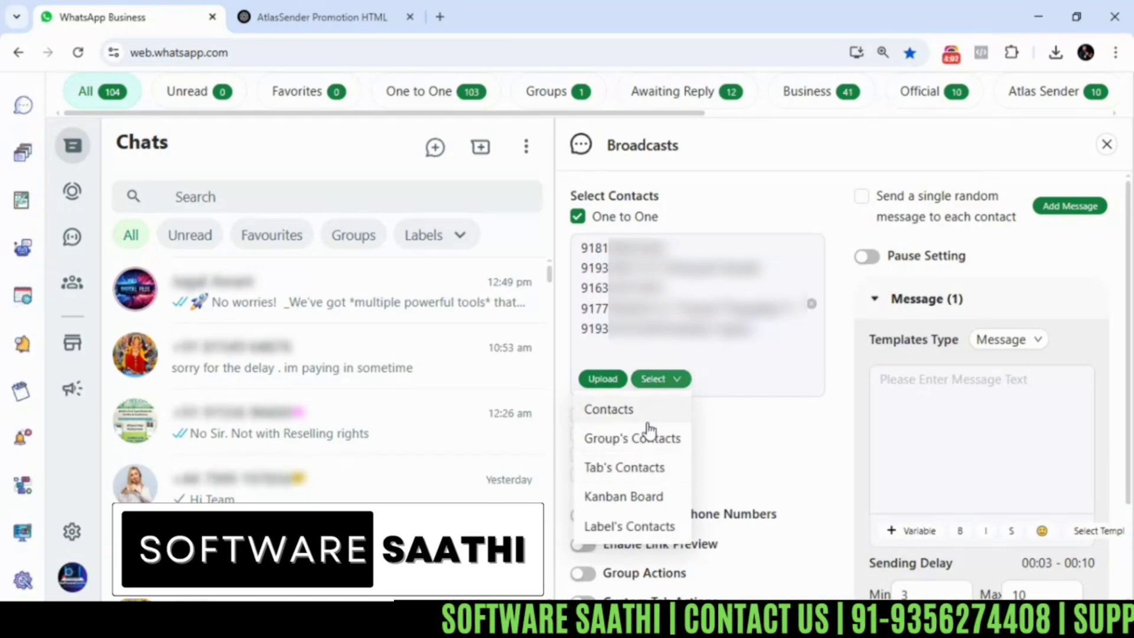
{"action": "left_click", "coordinate": [704, 347]}
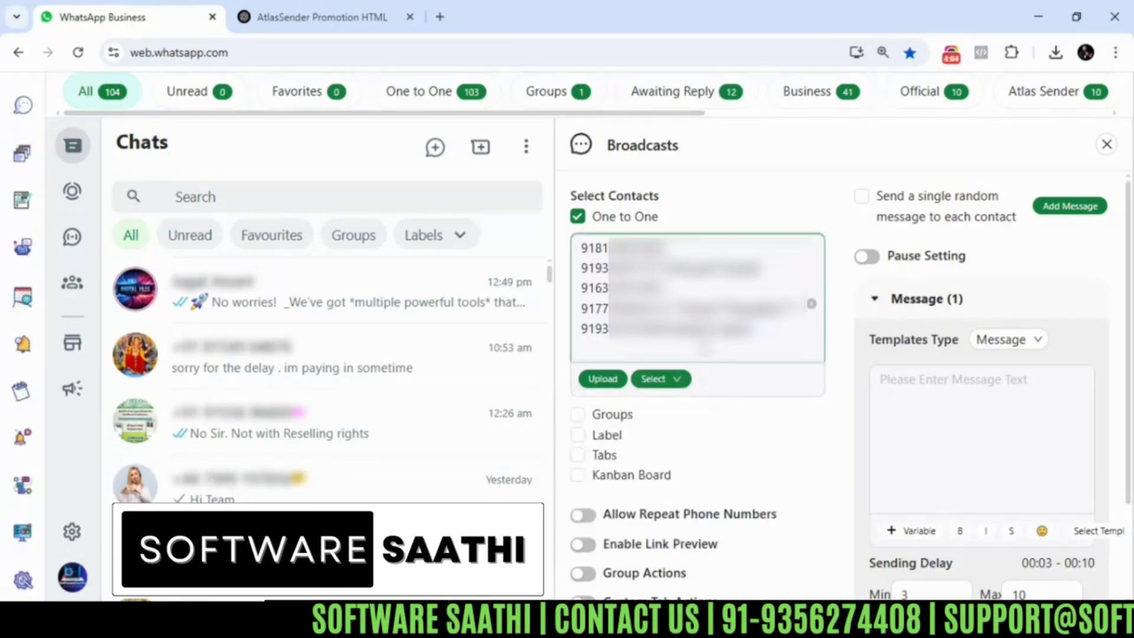
{"action": "left_click", "coordinate": [660, 385]}
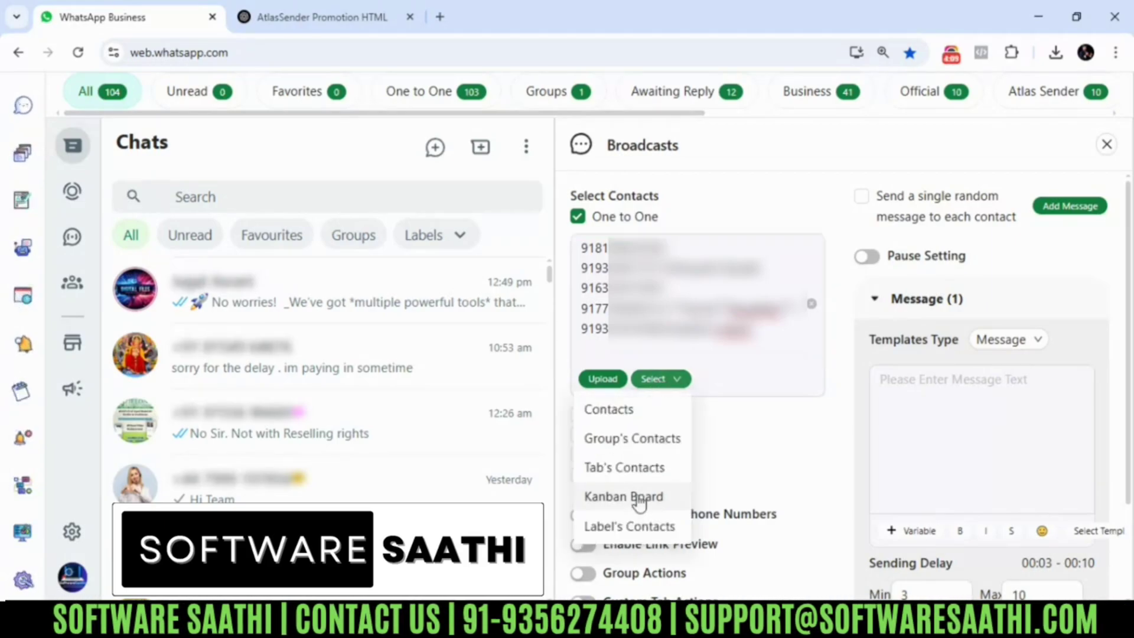
{"action": "left_click", "coordinate": [620, 526]}
{"action": "left_click_drag", "start_coordinate": [786, 296], "coordinate": [786, 263]}
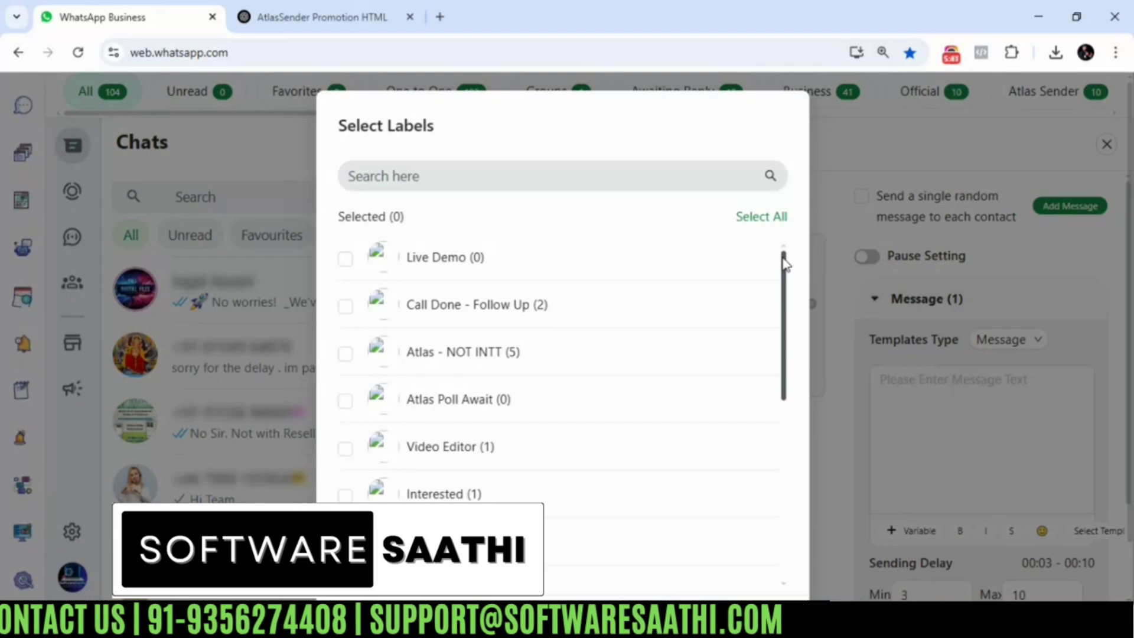
{"action": "scroll", "coordinate": [785, 278], "scroll_direction": "down", "scroll_amount": 1}
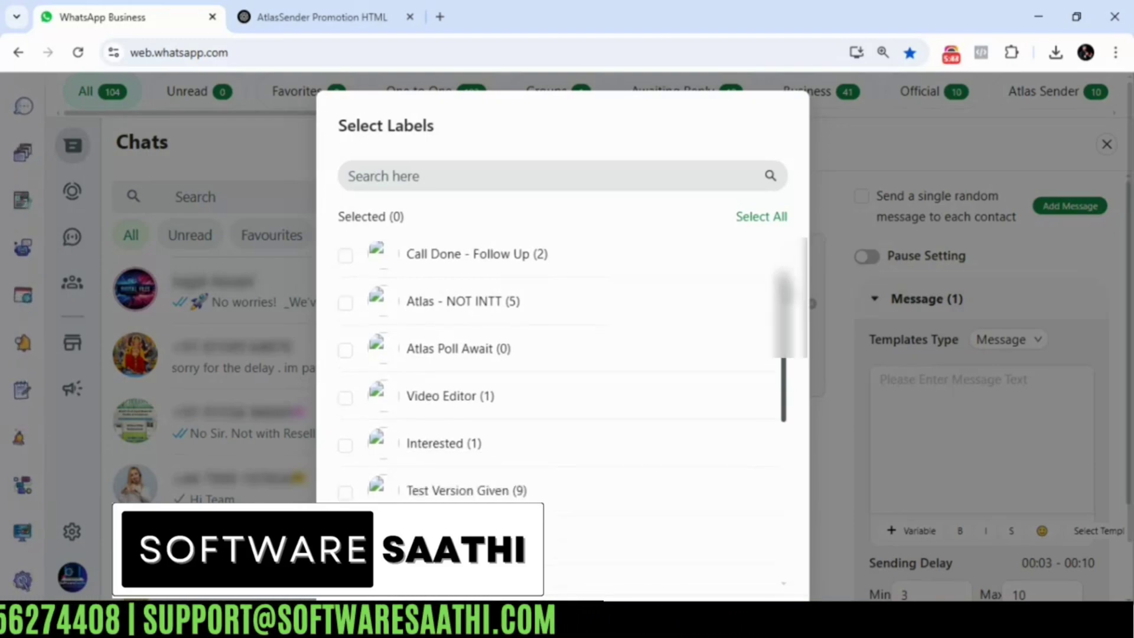
{"action": "left_click", "coordinate": [345, 303]}
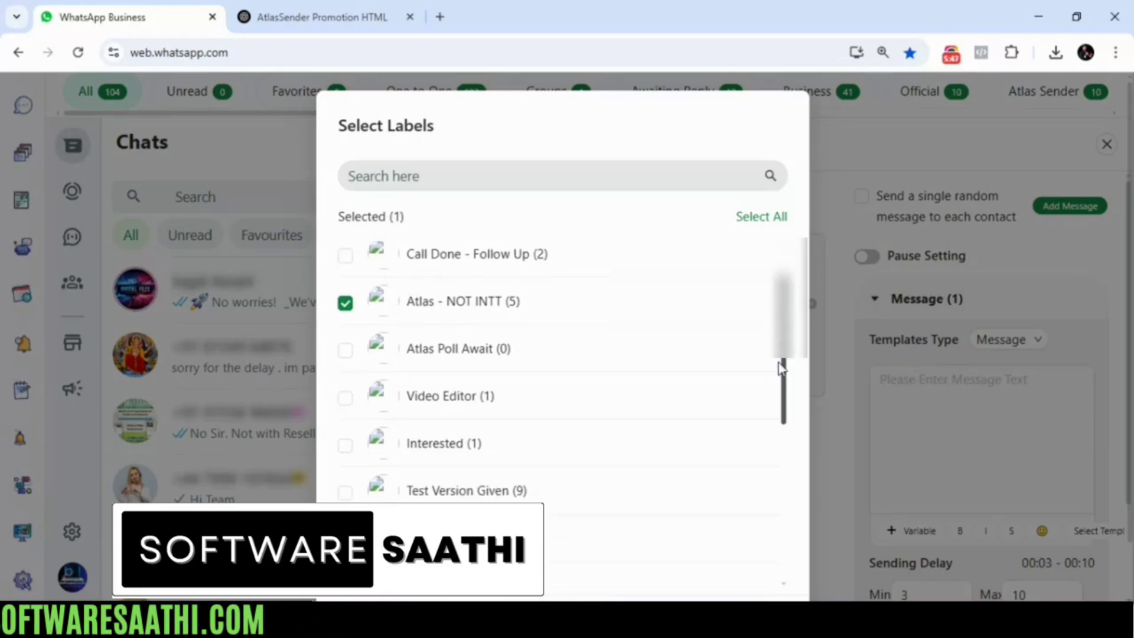
{"action": "scroll", "coordinate": [781, 368], "scroll_direction": "down", "scroll_amount": 5}
{"action": "left_click", "coordinate": [762, 559]}
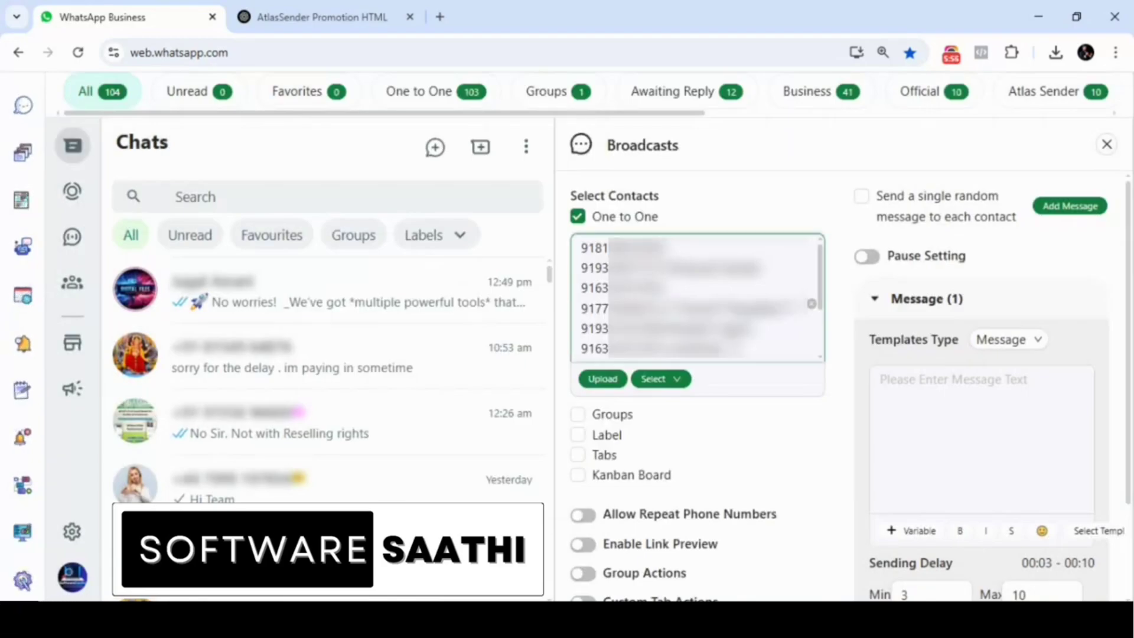
Clear all entries from the One to One recipient list.
{"action": "key", "text": "ctrl+a"}
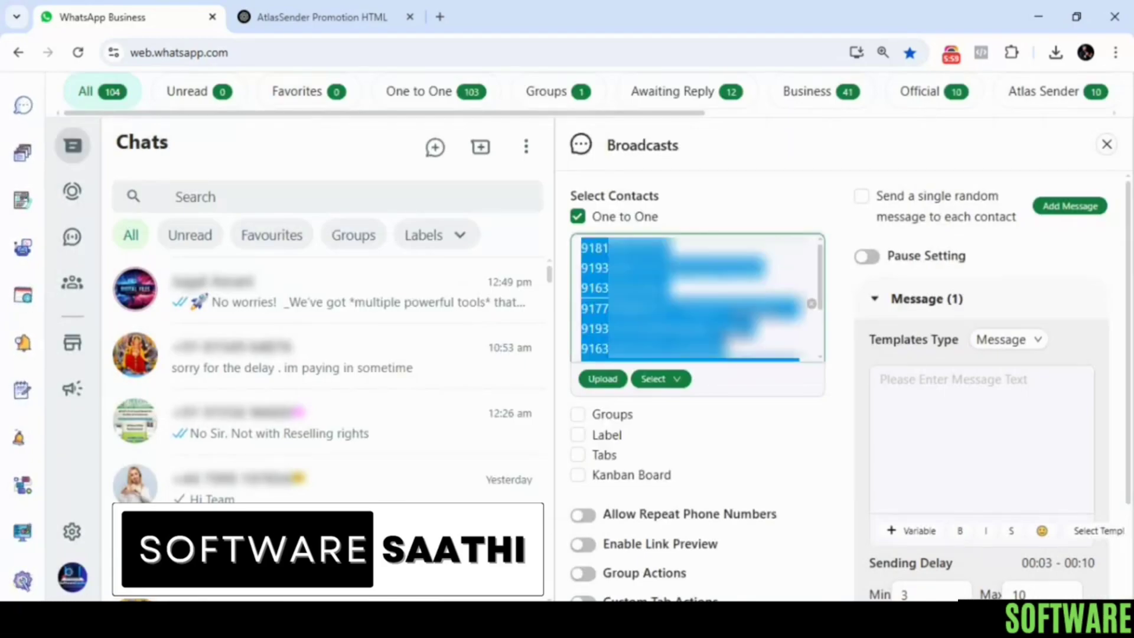
{"action": "key", "text": "BackSpace"}
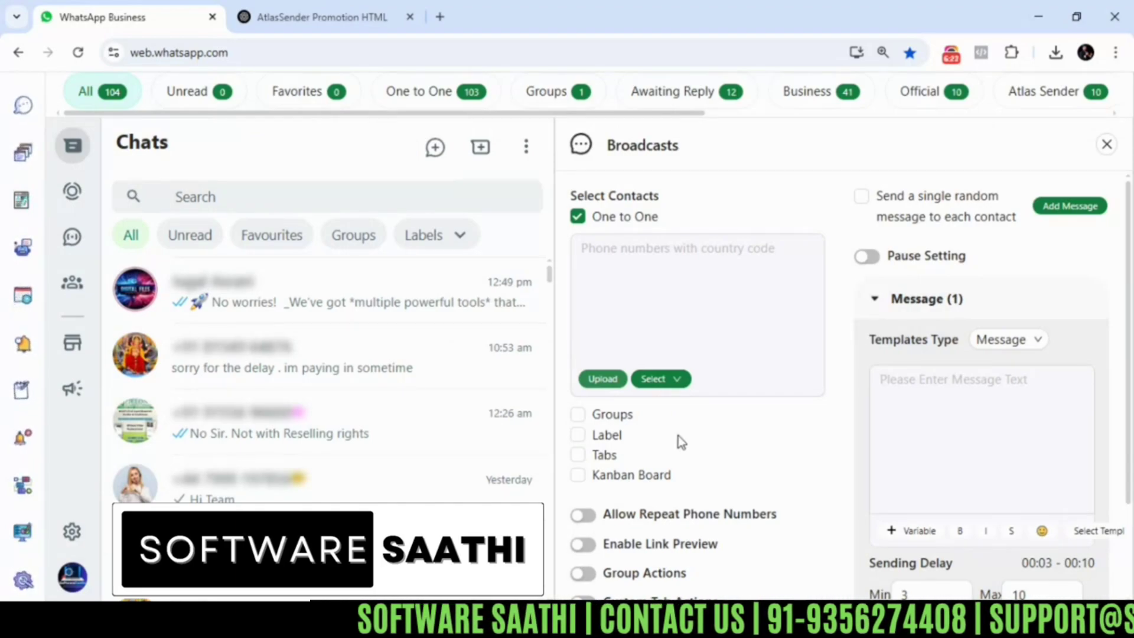
Download the sample CSV file for uploading contacts and open it.
{"action": "left_click", "coordinate": [604, 381]}
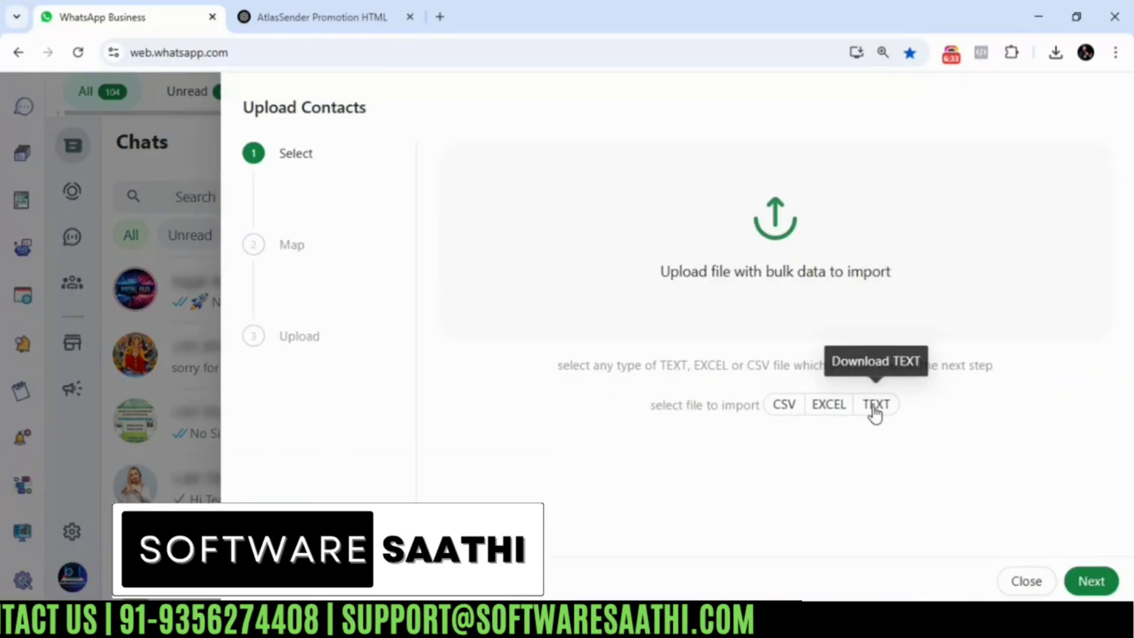
{"action": "left_click", "coordinate": [783, 406]}
{"action": "left_click", "coordinate": [1056, 54]}
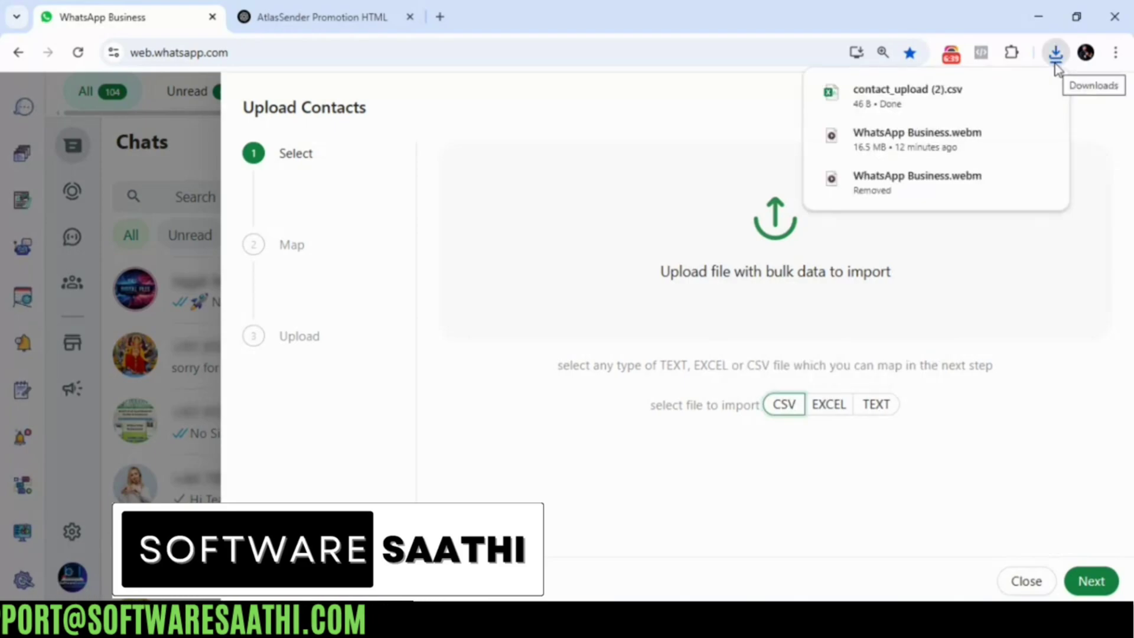
{"action": "left_click", "coordinate": [918, 95]}
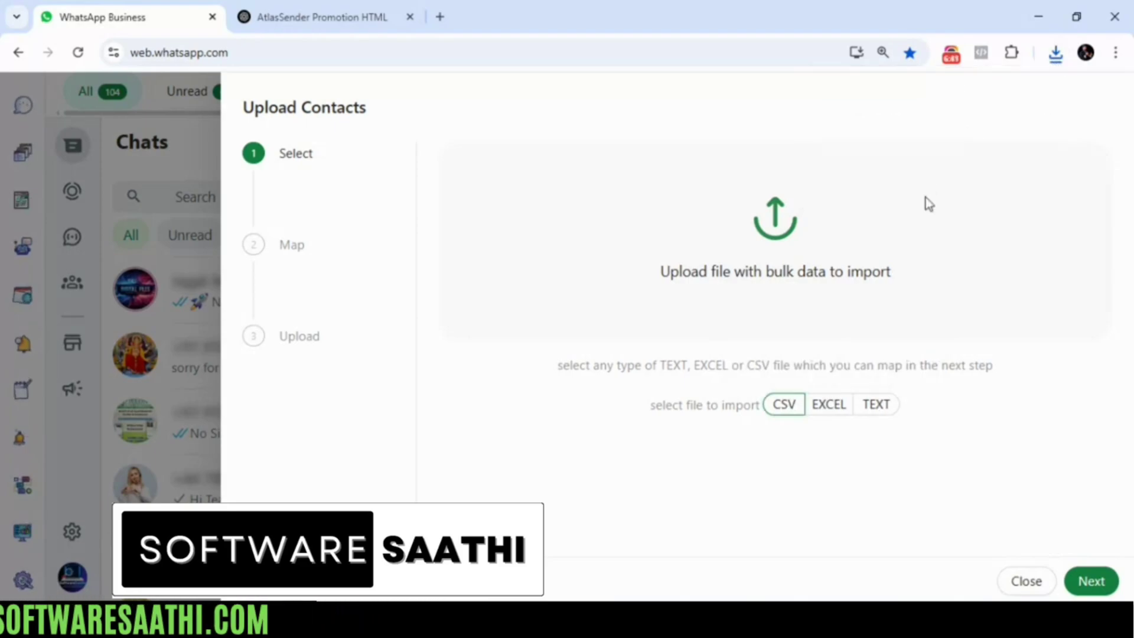
{"action": "left_click", "coordinate": [893, 213]}
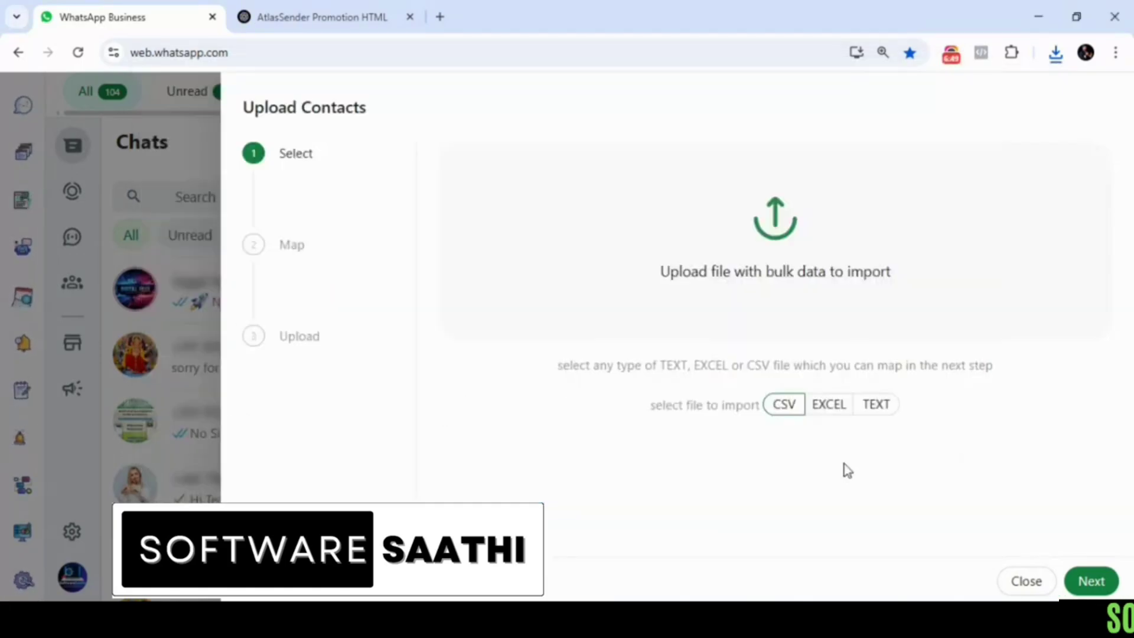
{"action": "left_click", "coordinate": [763, 405]}
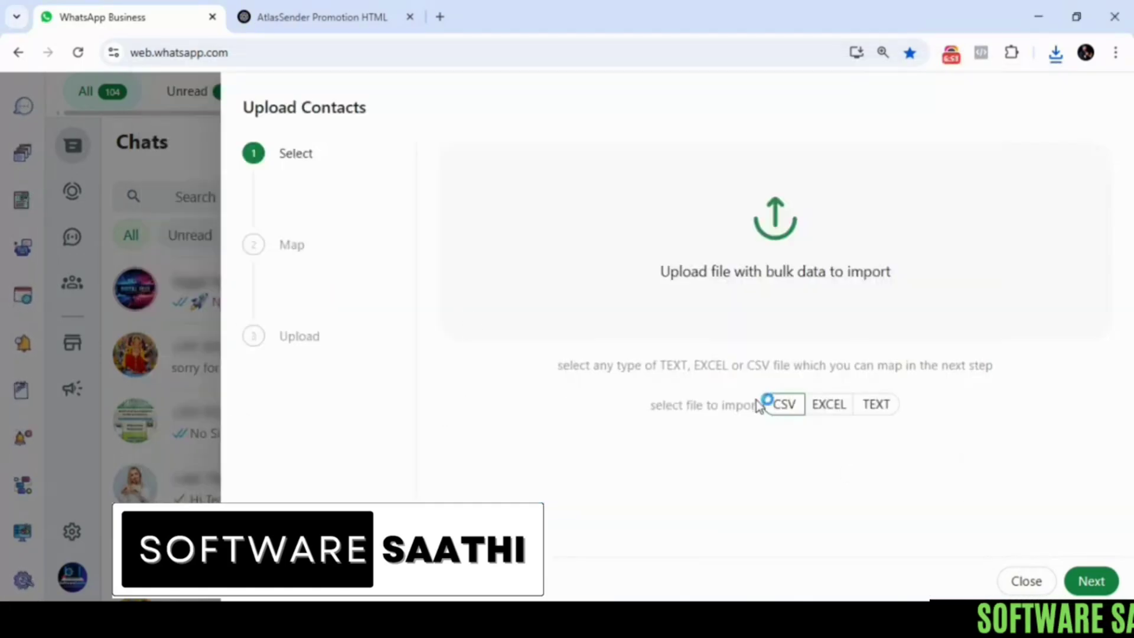
Load the contact_upload (2) file from Downloads up to the column mapping stage, and close the contact upload without importing.
{"action": "left_click", "coordinate": [771, 217]}
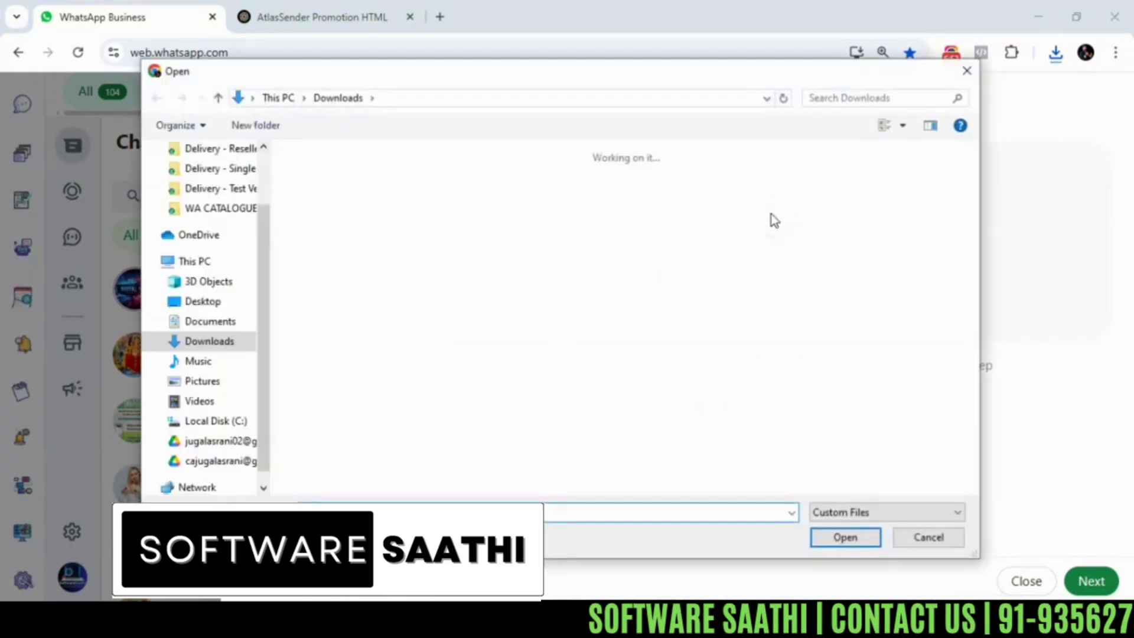
{"action": "left_click", "coordinate": [442, 190]}
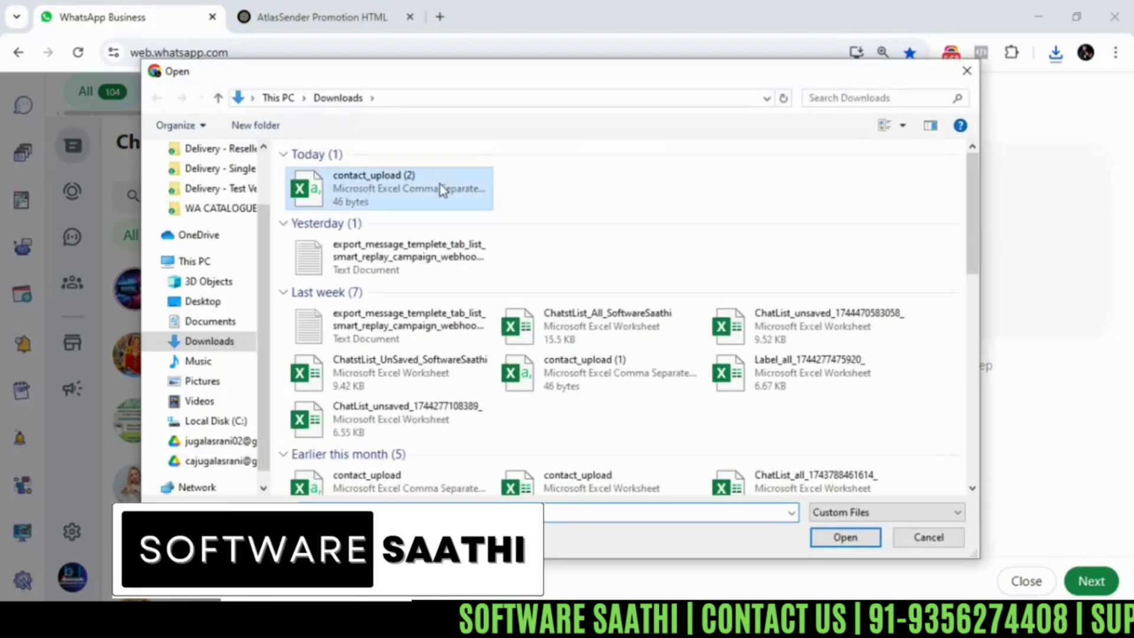
{"action": "left_click", "coordinate": [817, 539]}
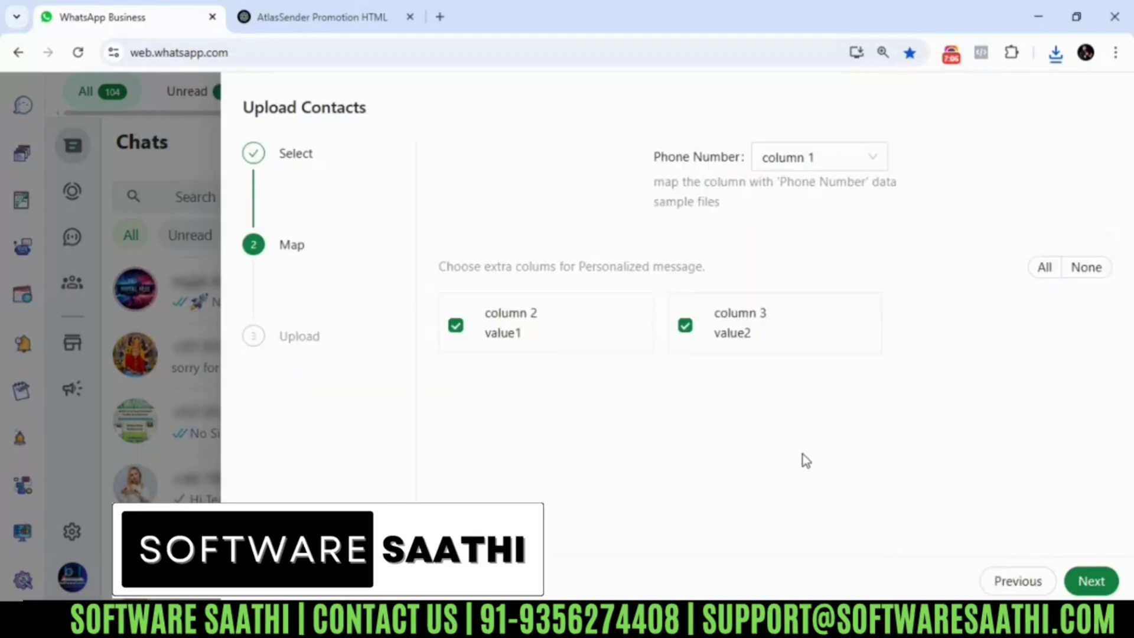
{"action": "left_click", "coordinate": [1023, 584]}
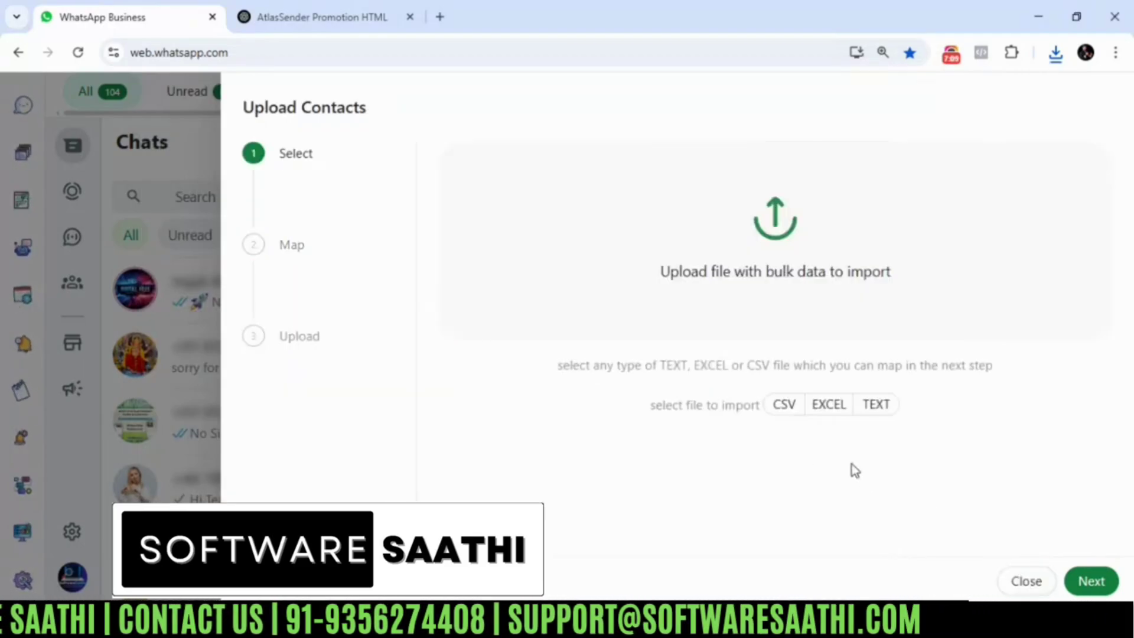
{"action": "left_click", "coordinate": [1028, 584]}
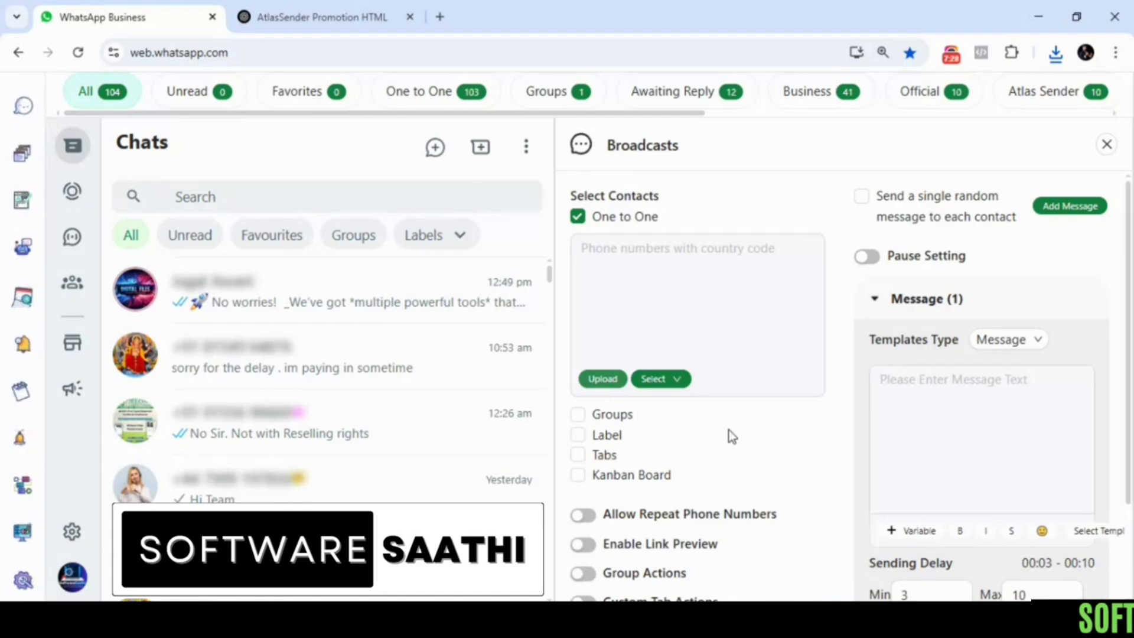
{"action": "left_click", "coordinate": [660, 380]}
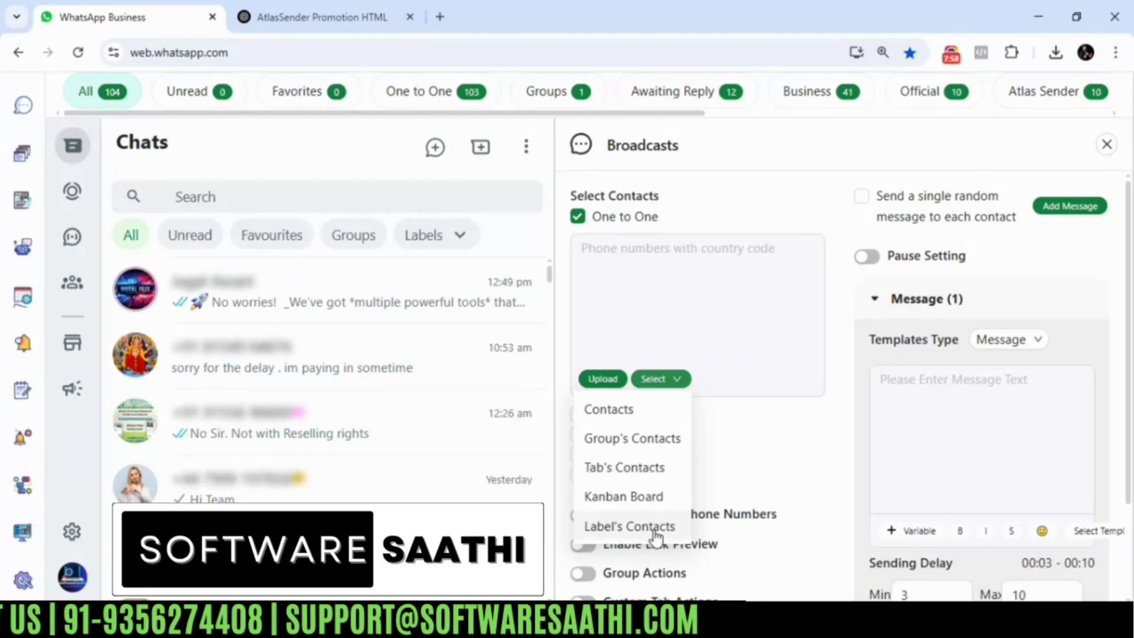
{"action": "left_click", "coordinate": [754, 464]}
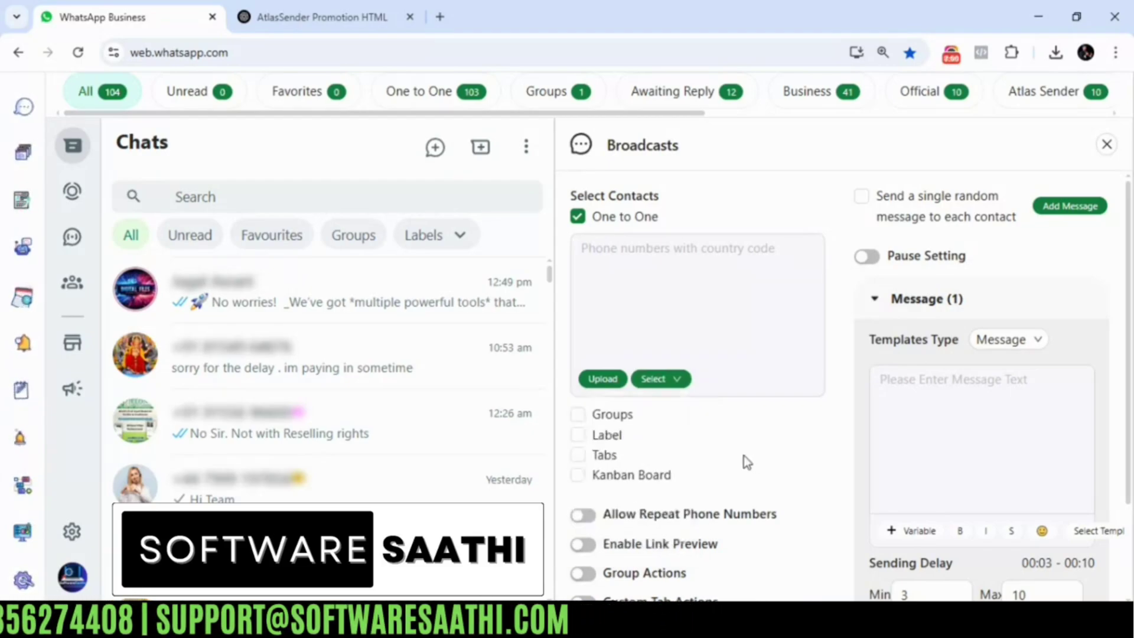